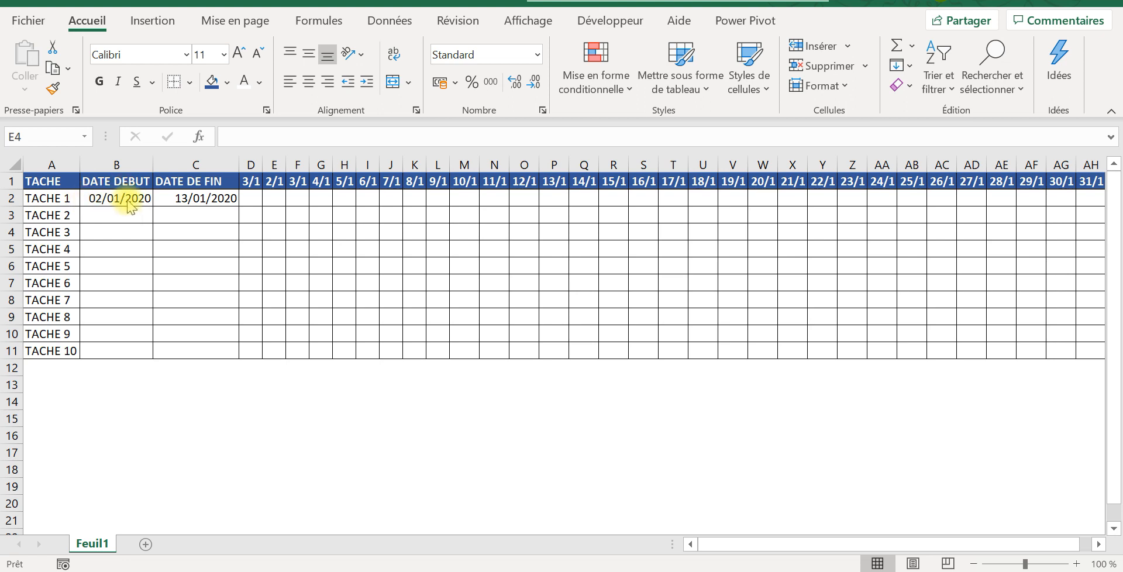
Step: Correct the first timeline date in D1 to 01/01/2020
left_click(253, 182)
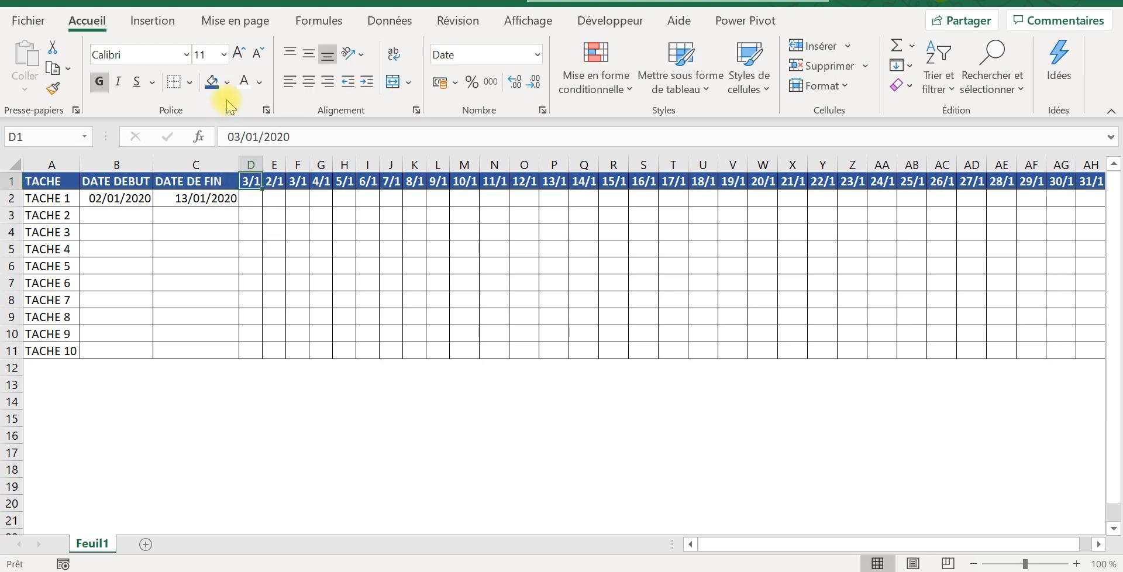
left_click(243, 137)
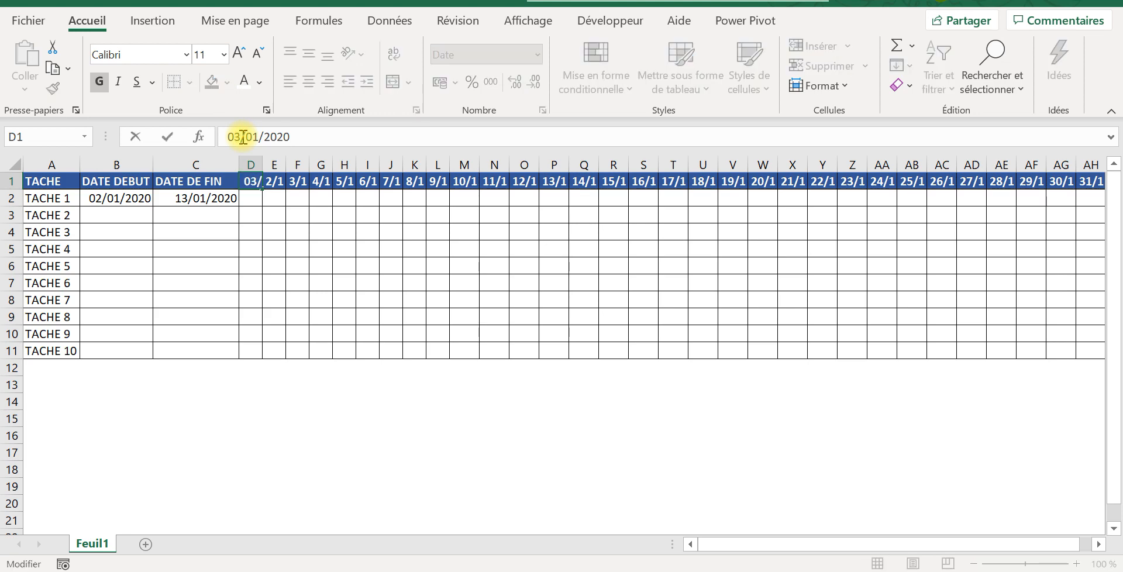
type("&")
key("BackSpace")
key("Caps_Lock")
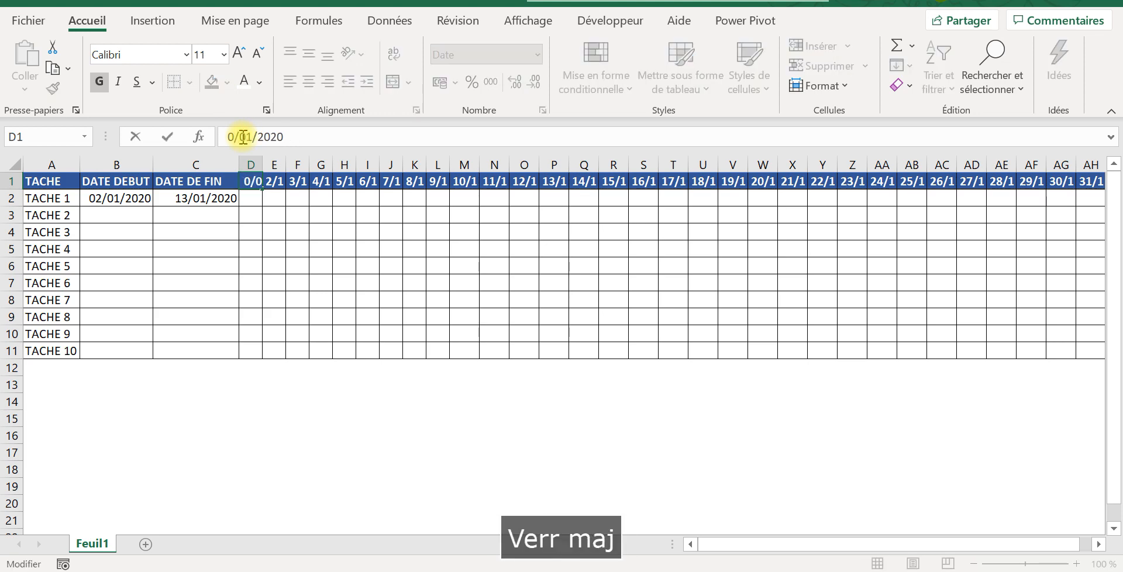
type("1")
key("BackSpace")
key("Caps_Lock")
type("1")
key("Tab")
Step: Examine the first and last timeline dates, TACHE 1's start and end dates, and its cell under 2/1
left_click(249, 182)
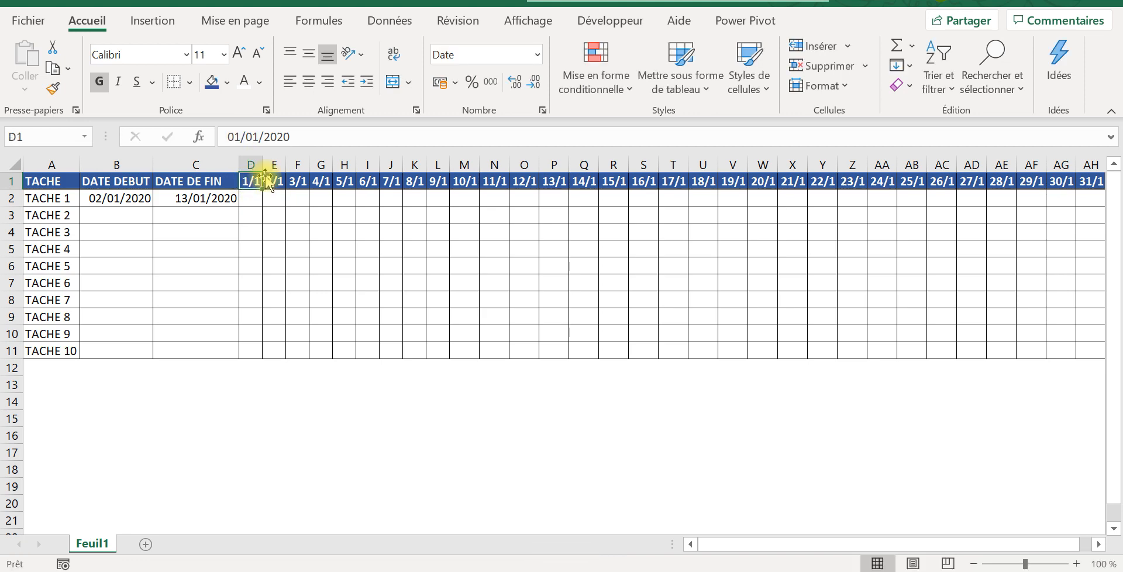
left_click(1091, 180)
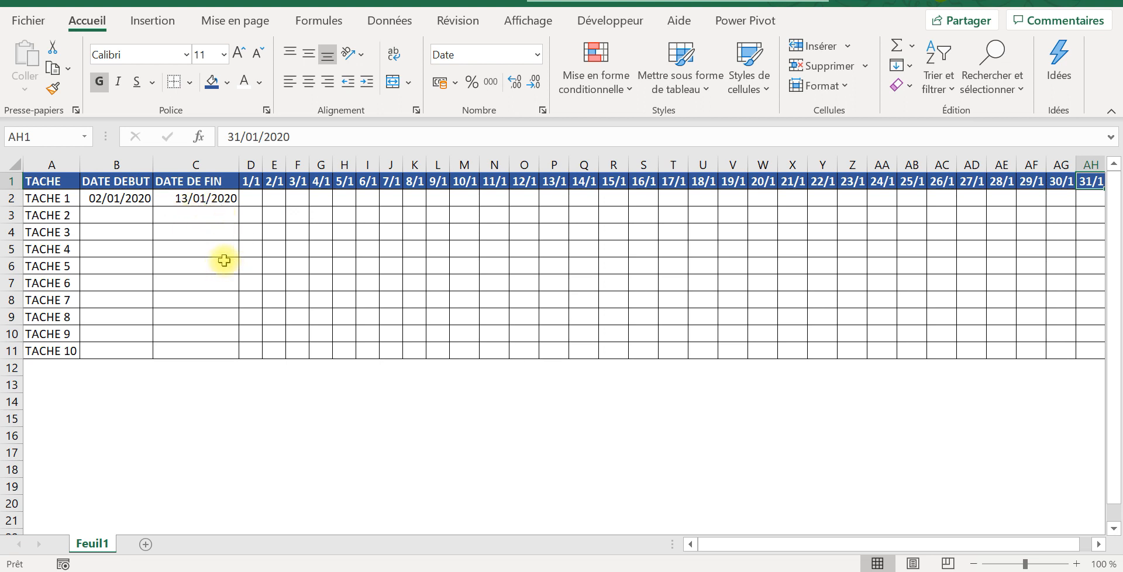
left_click(116, 199)
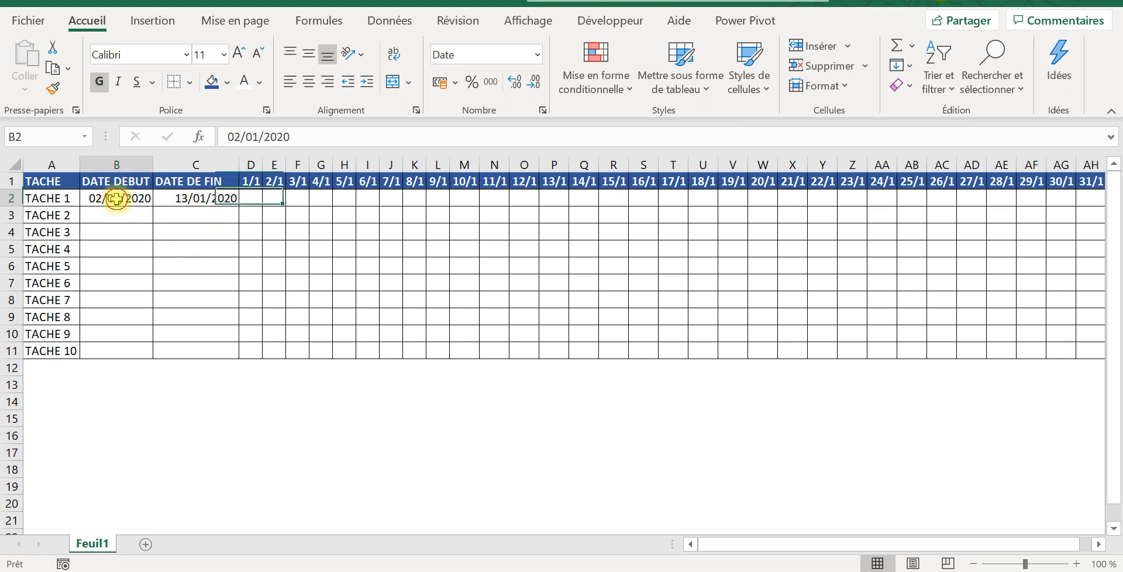
left_click(192, 197)
left_click(281, 200)
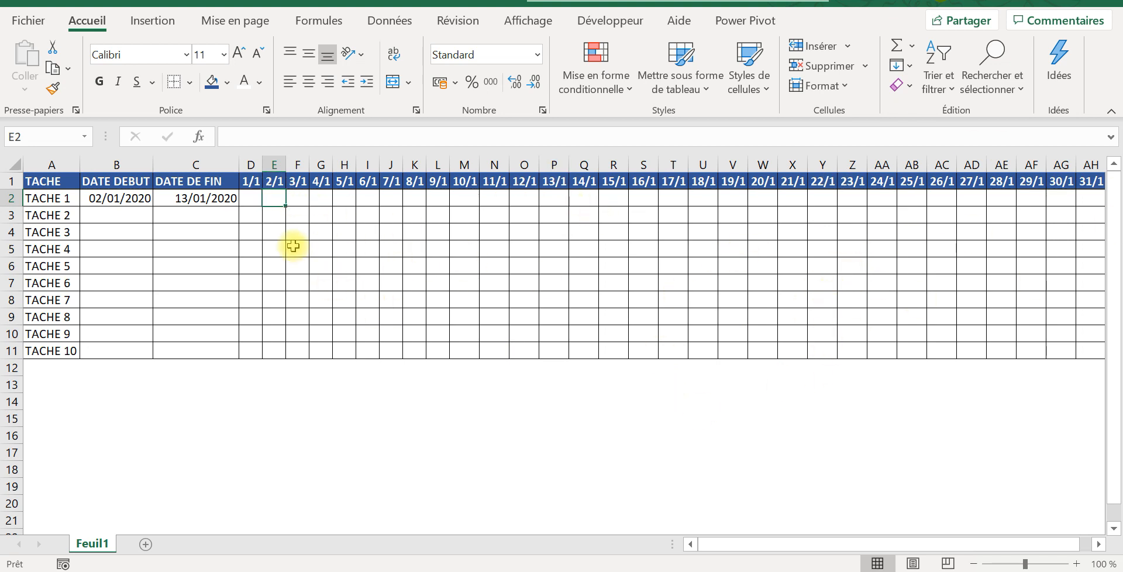
Step: Start a formula in D2 with the SI function and a nested ET test: =si(et(
left_click(248, 200)
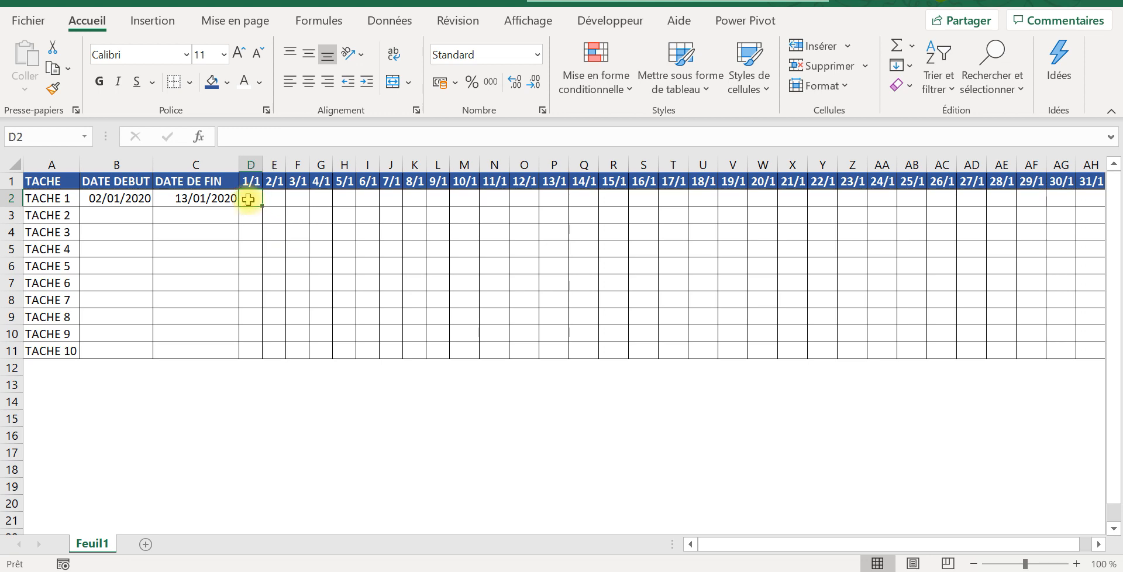
type("=")
key("BackSpace")
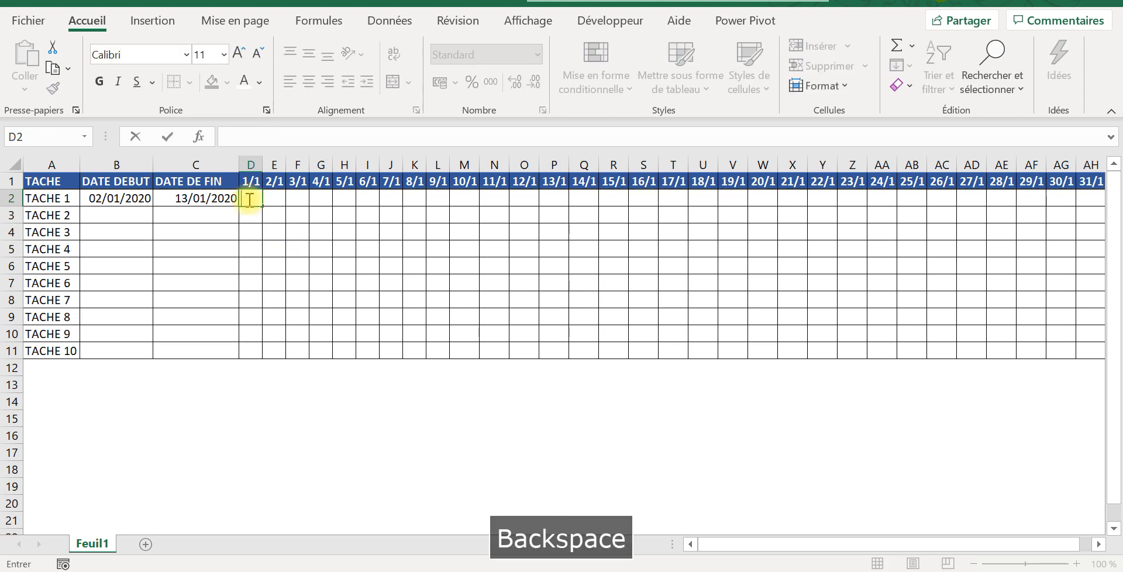
type("=si")
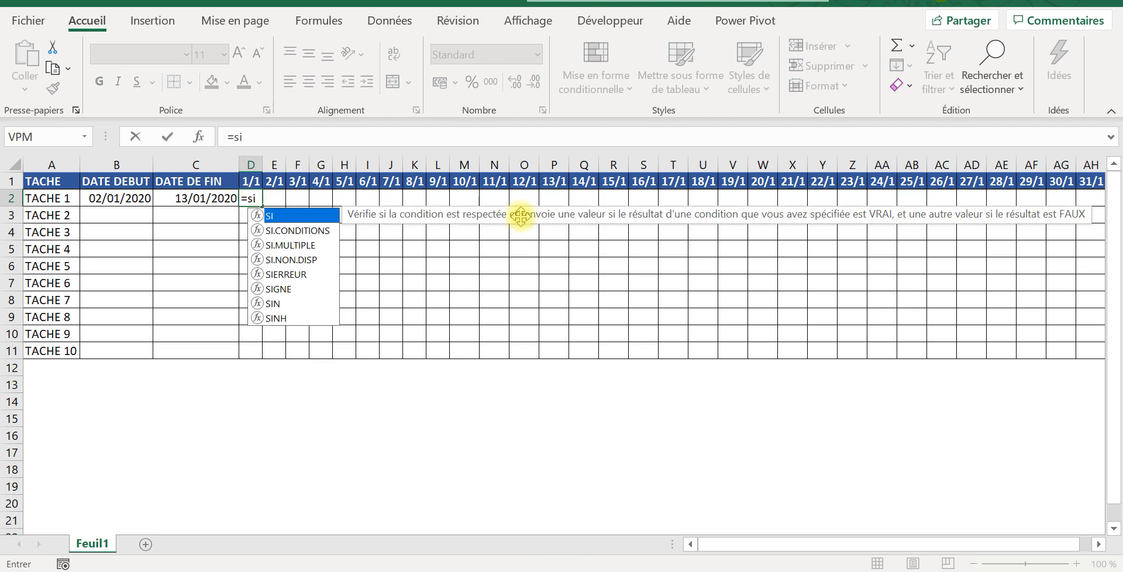
type("(")
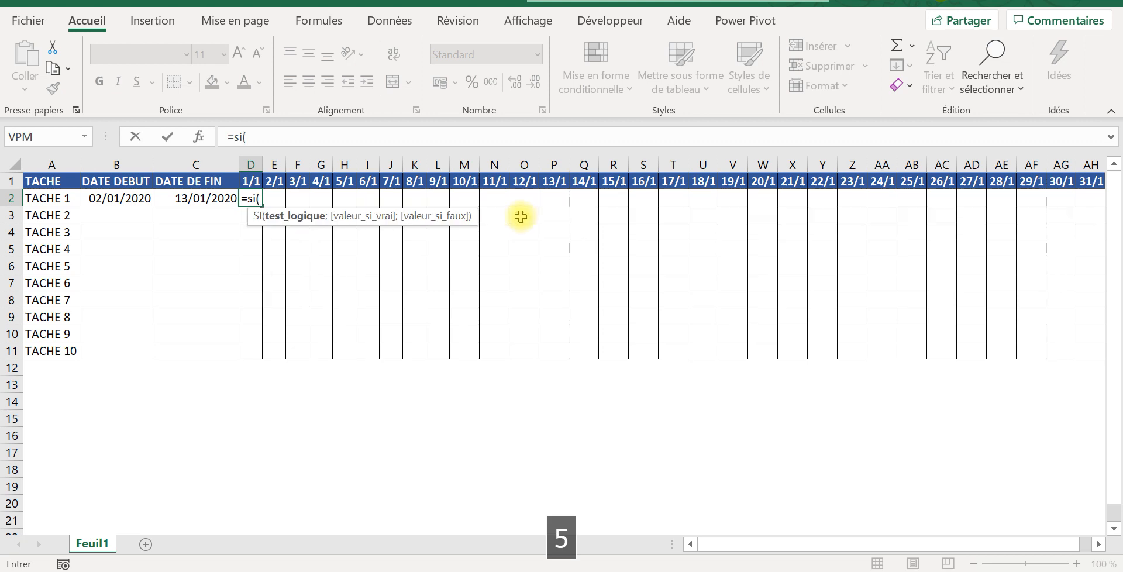
type("et(")
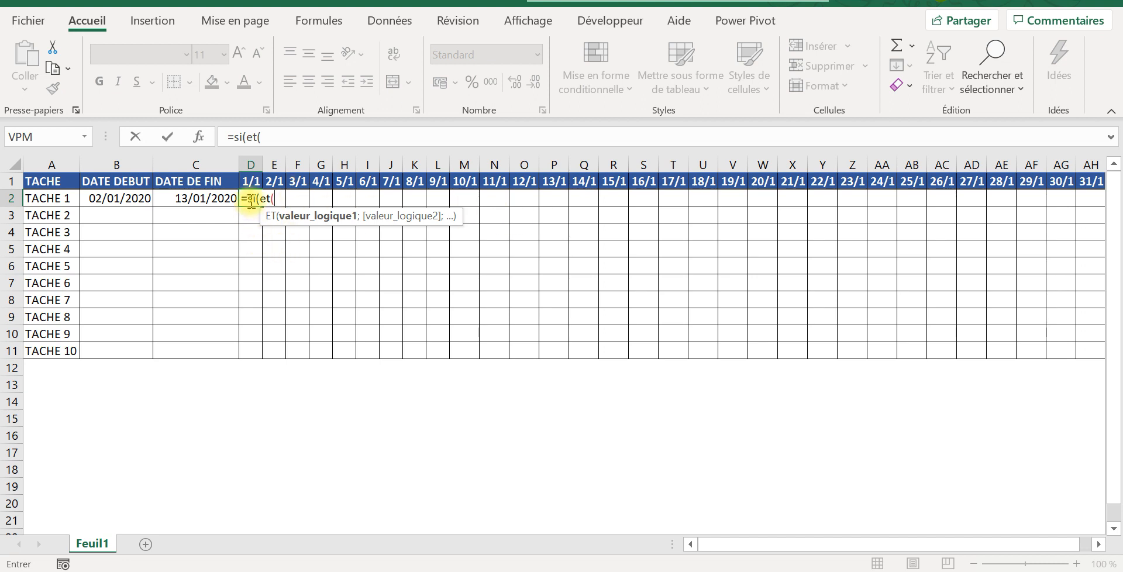
Step: Add the first ET condition D$1>=$B2 to the D2 formula, locking the header row and the start-date column
left_click(250, 178)
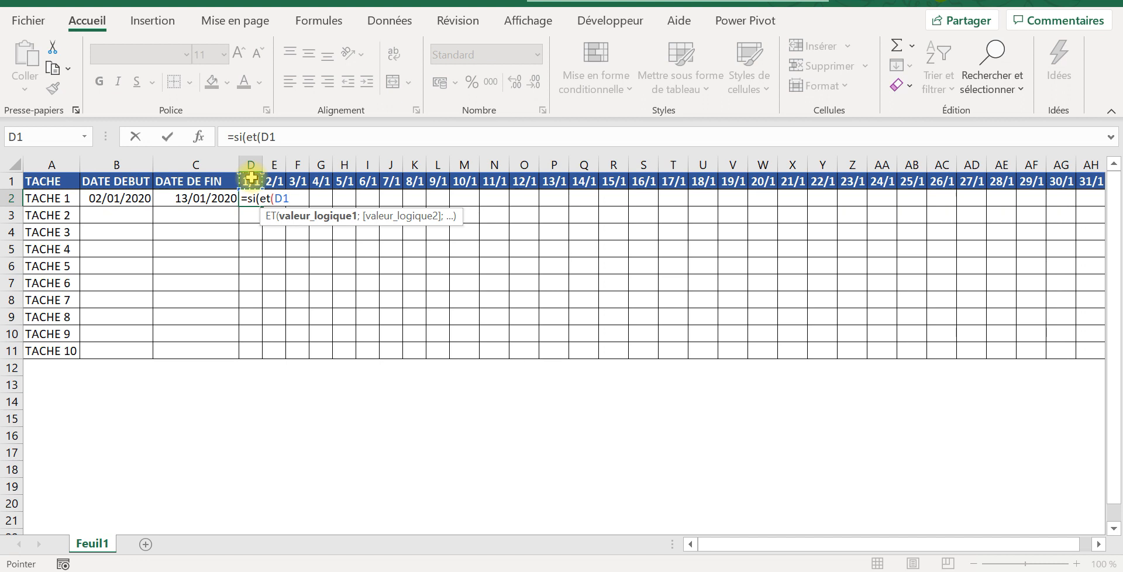
key("F4")
key("F4")
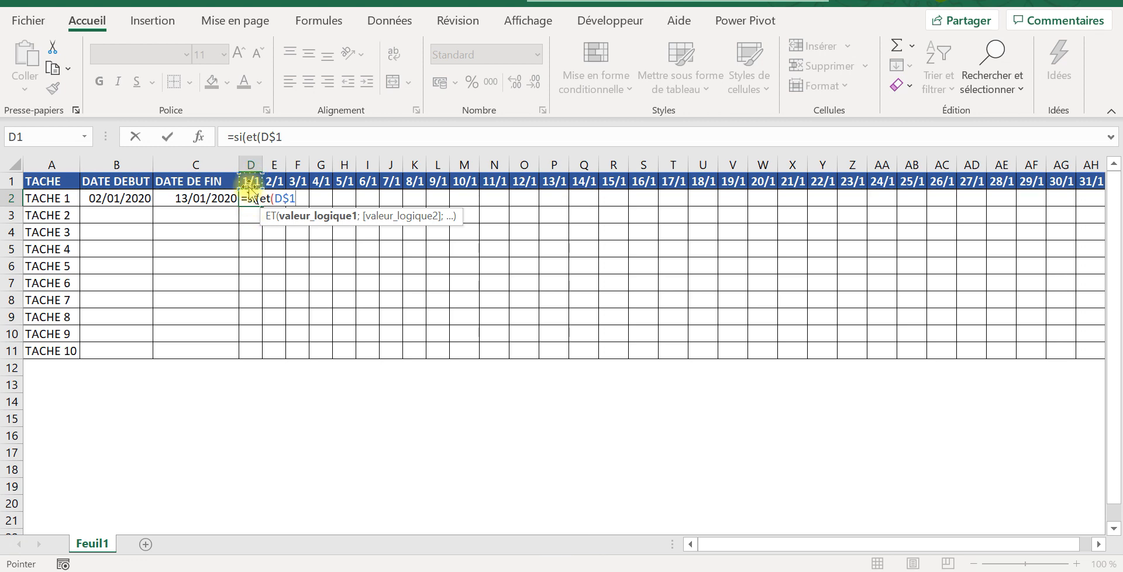
type(">")
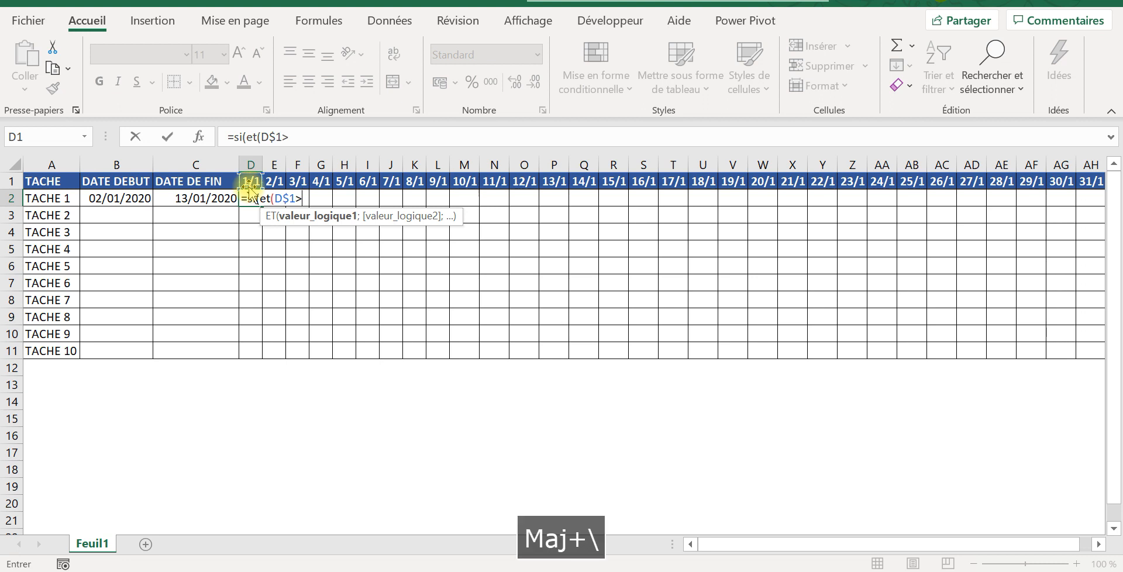
type("=")
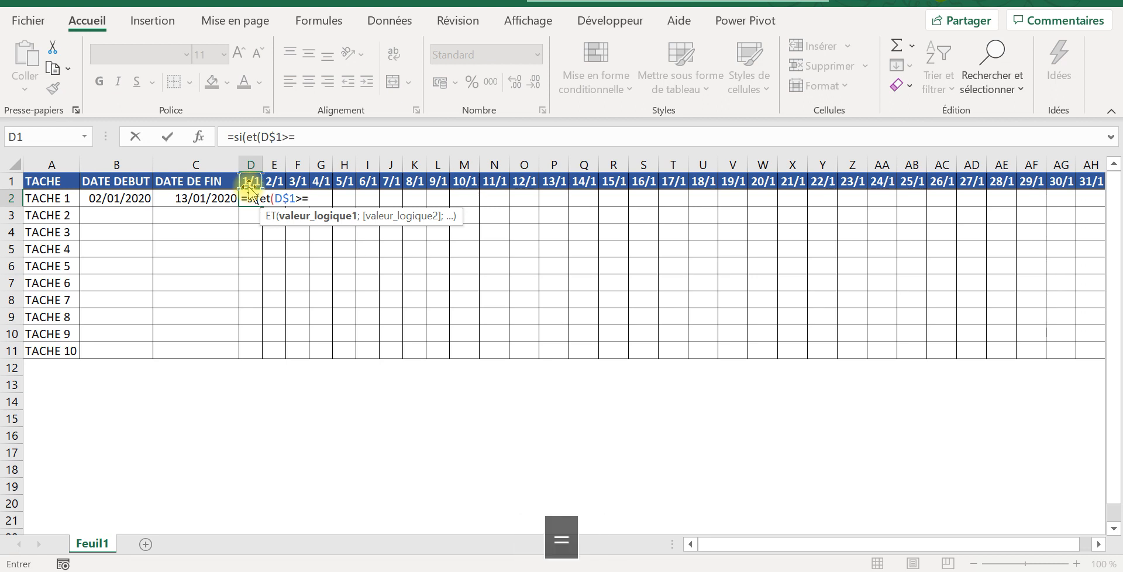
left_click(124, 199)
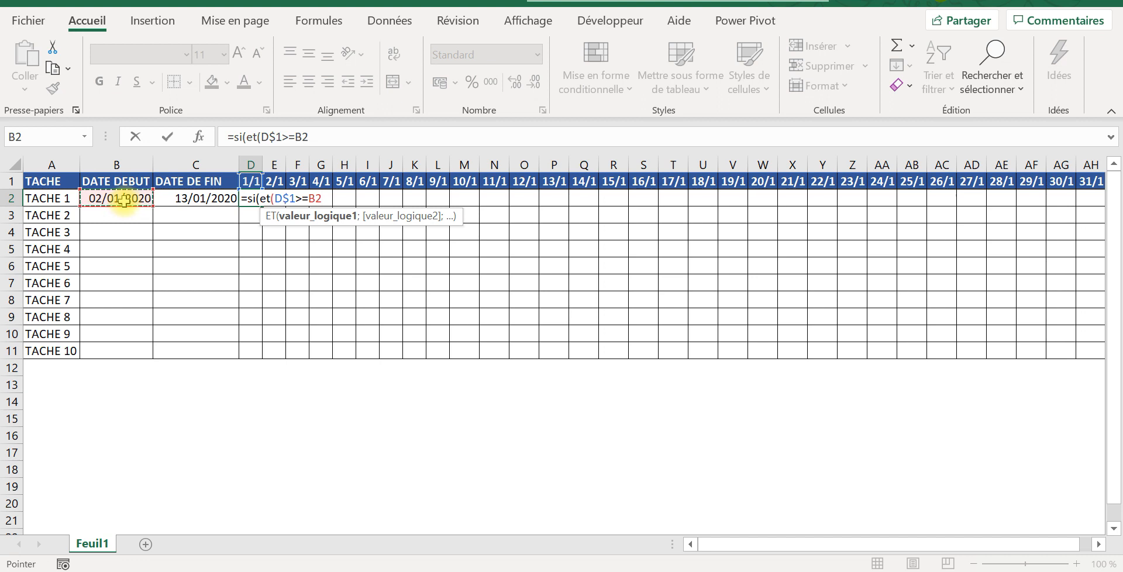
key("shift+F4")
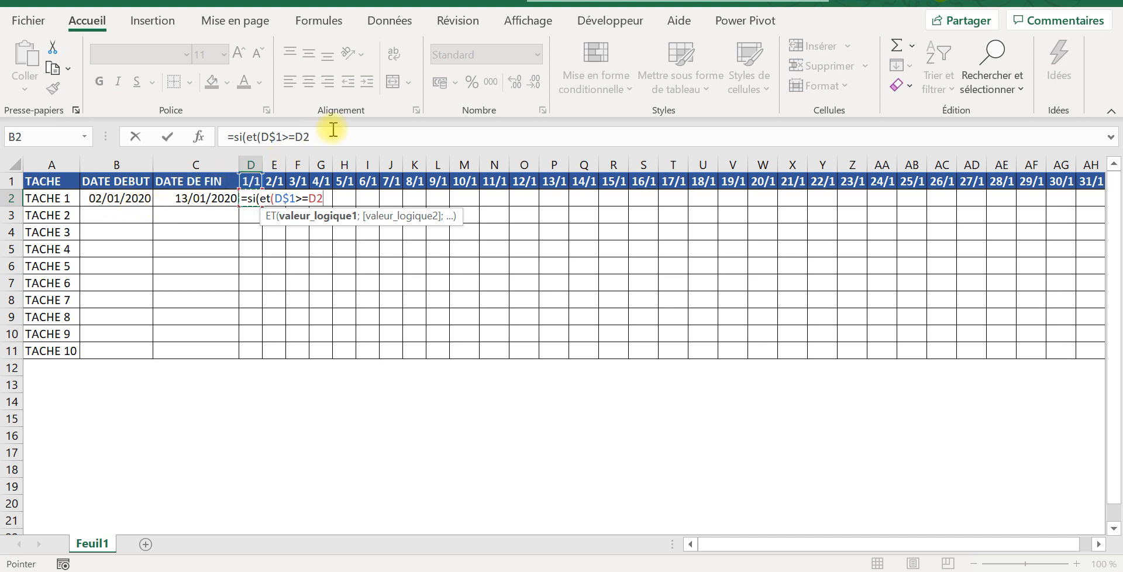
left_click(117, 199)
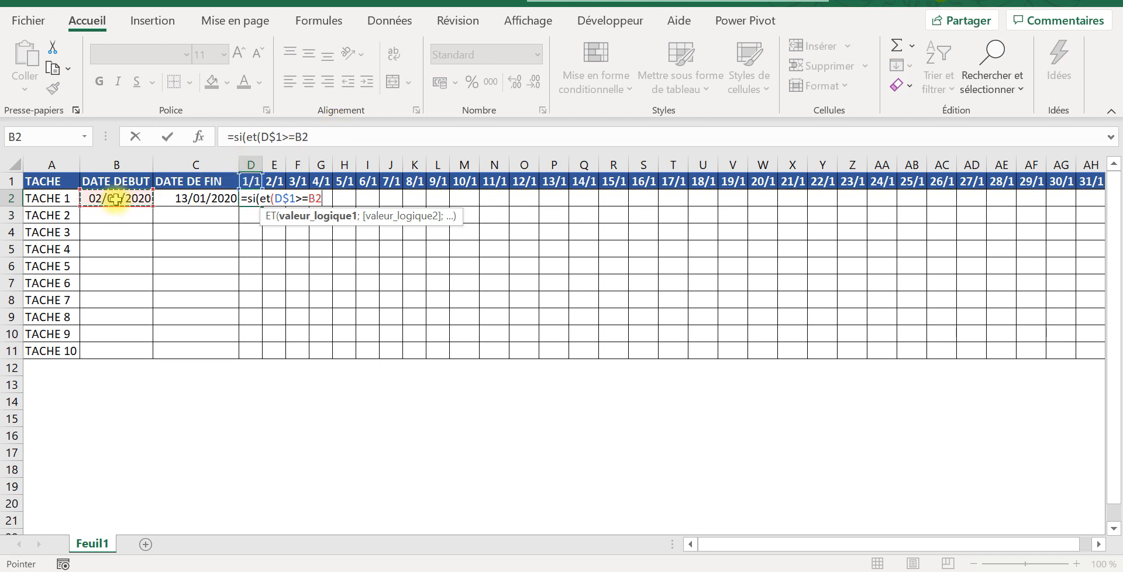
key("F4")
key("F4")
key("F4")
type(";")
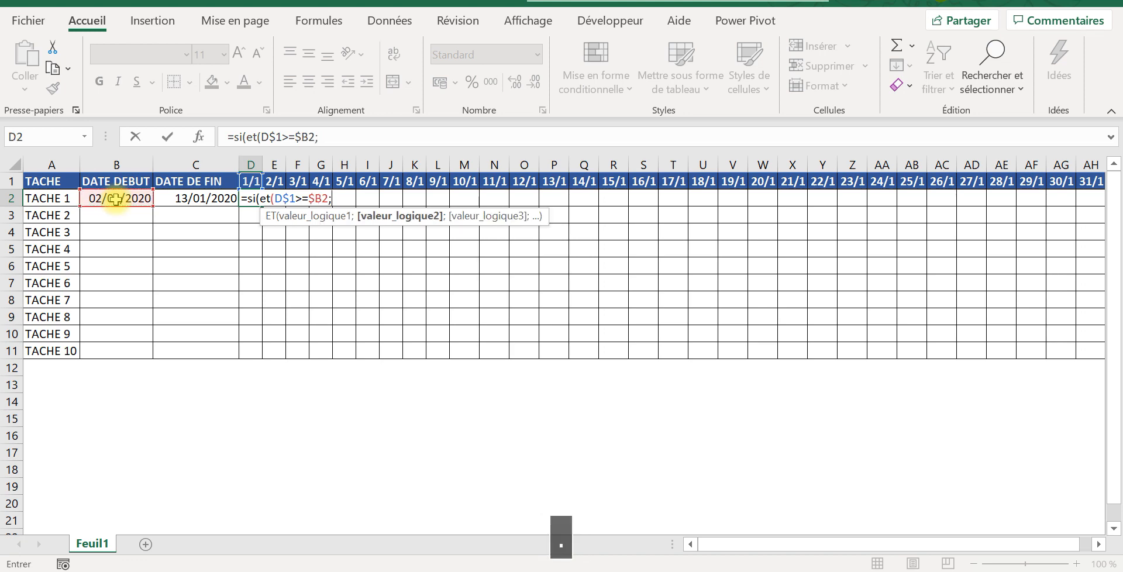
Step: Add the second ET condition D$1<=$C2, locking the header row and end-date column, and close the ET function
left_click(249, 181)
key("F4")
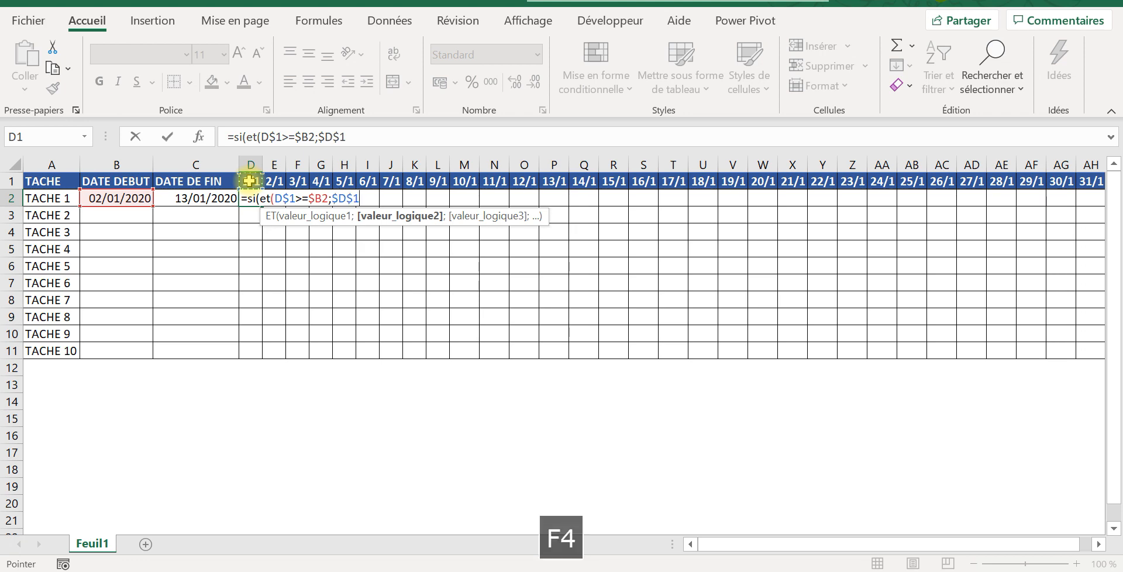
key("F4")
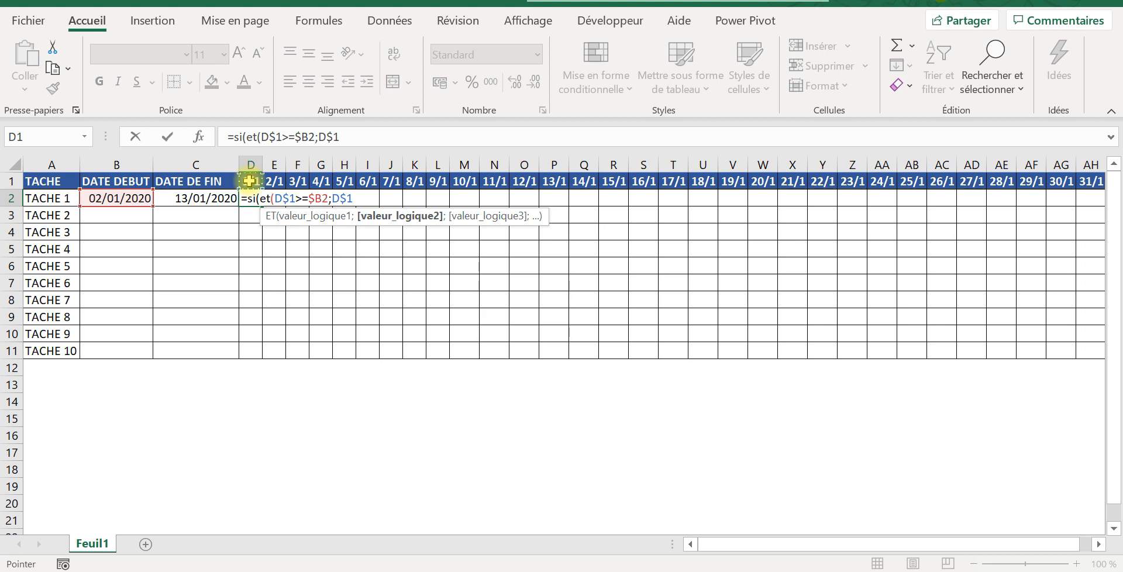
type("<")
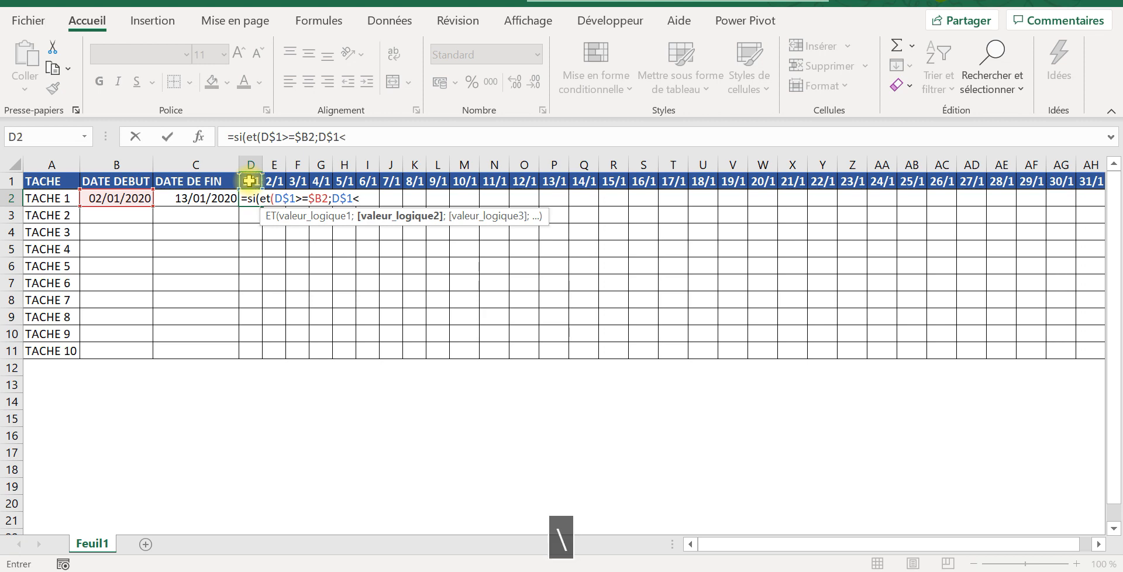
type("=")
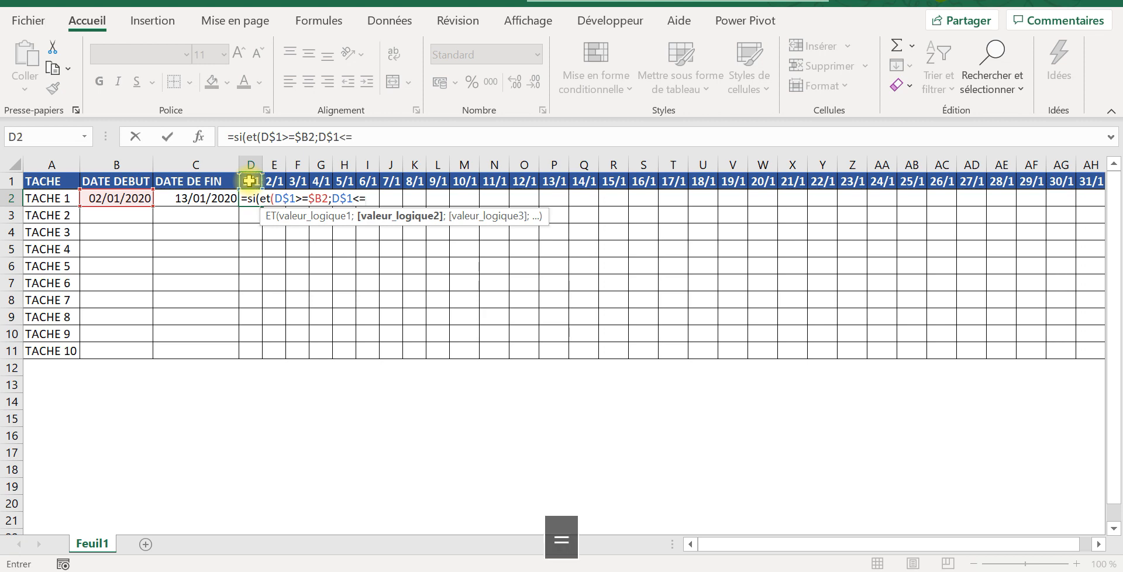
left_click(195, 197)
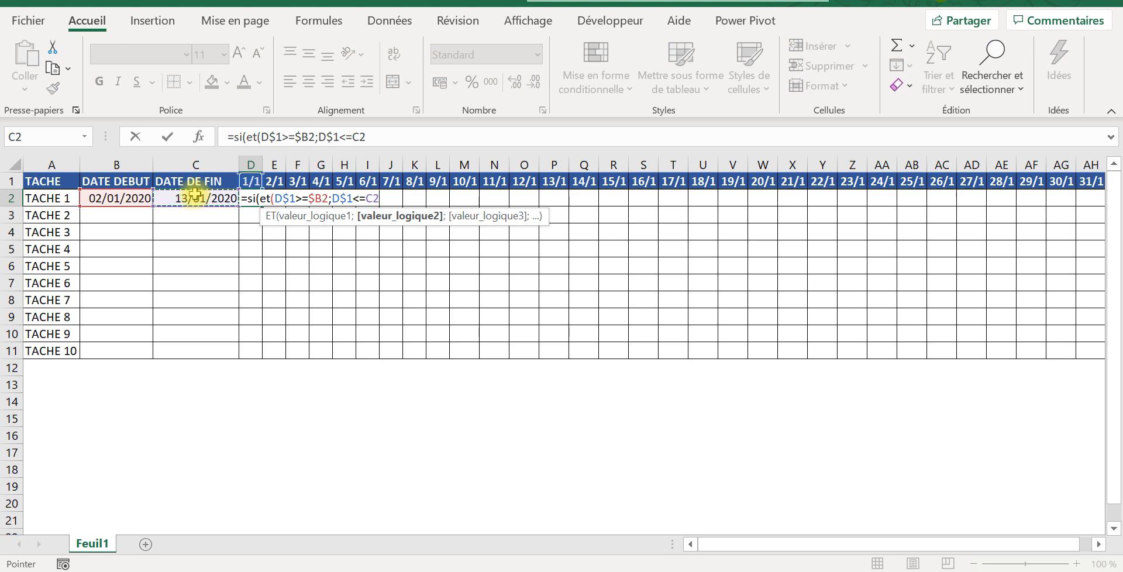
key("F4")
key("F4")
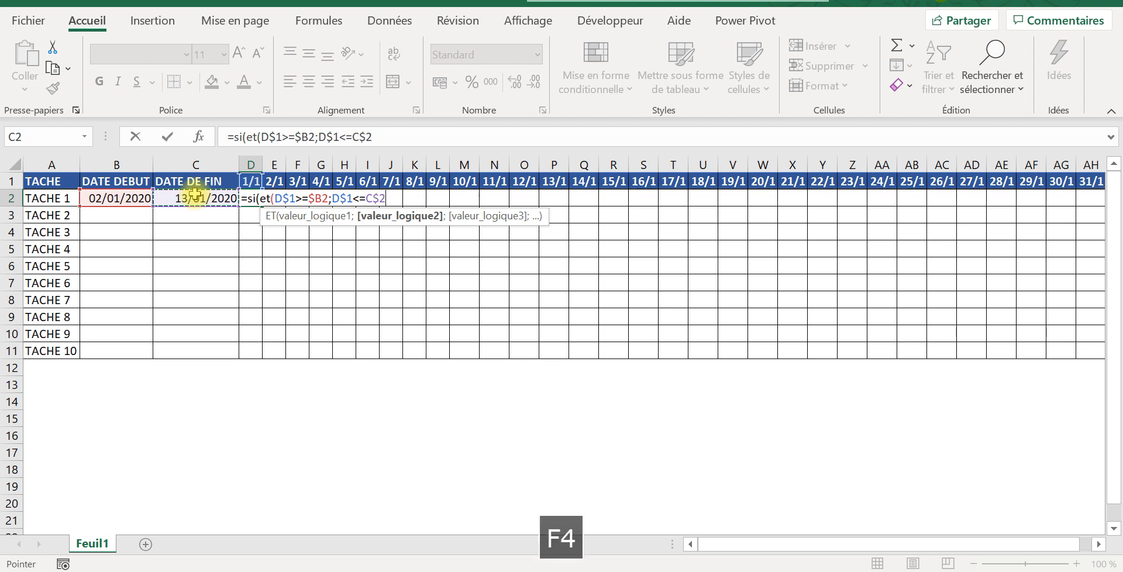
key("F4")
type(")")
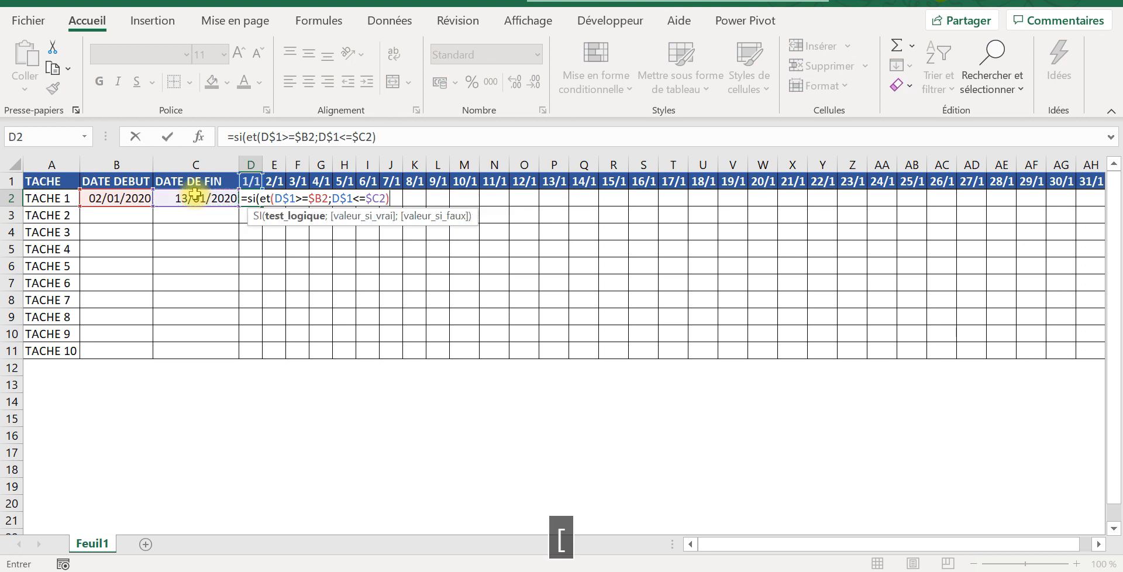
type(";")
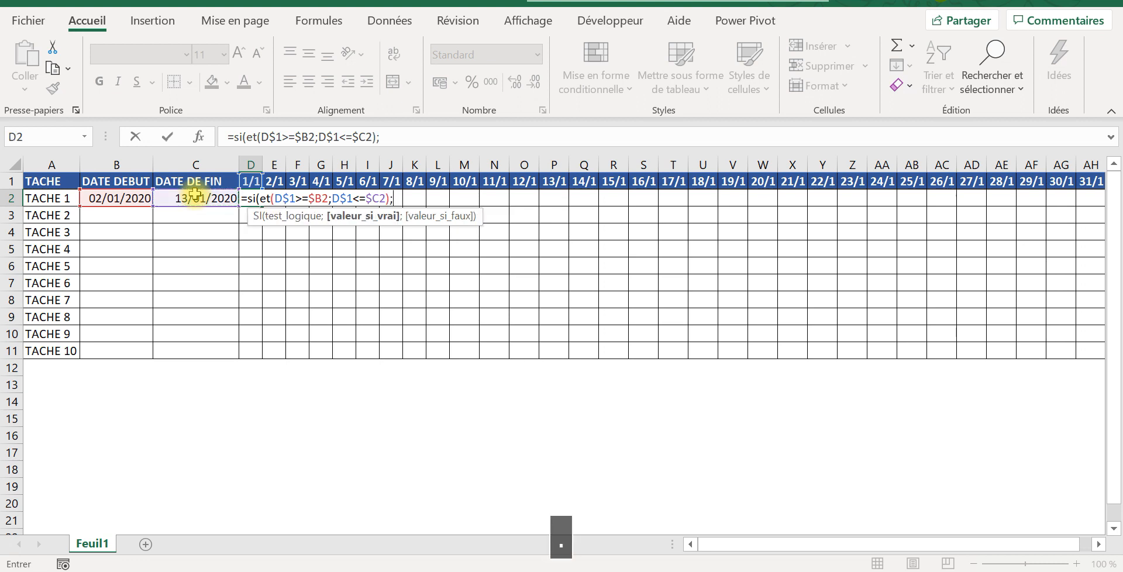
Step: Complete the D2 formula so it returns 1 if true and an empty text "" if false
key("Caps_Lock")
type("1")
key("Caps_Lock")
type(";")
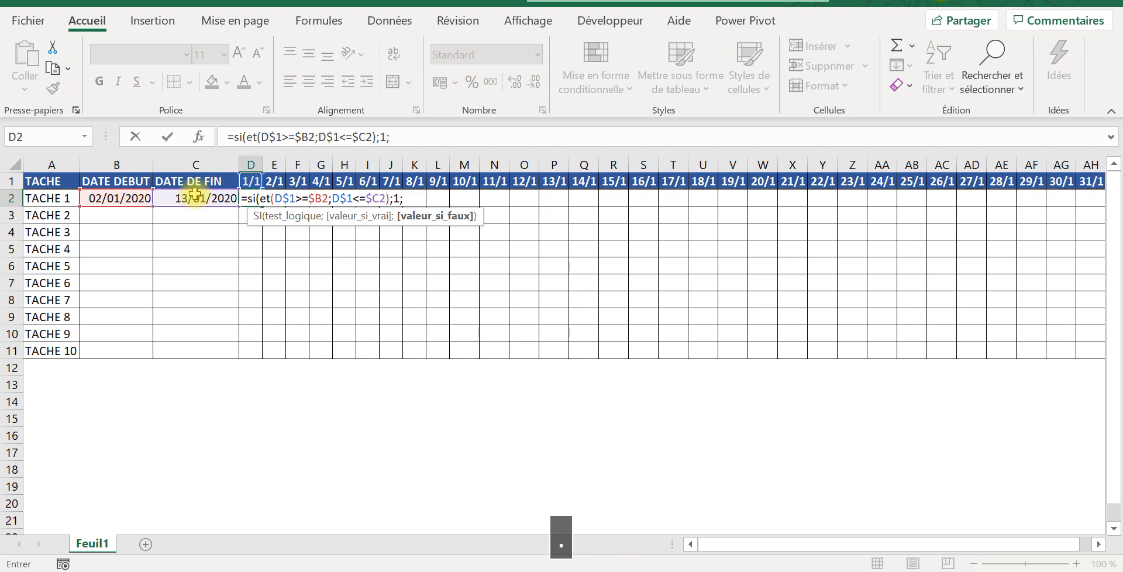
type("\"\"")
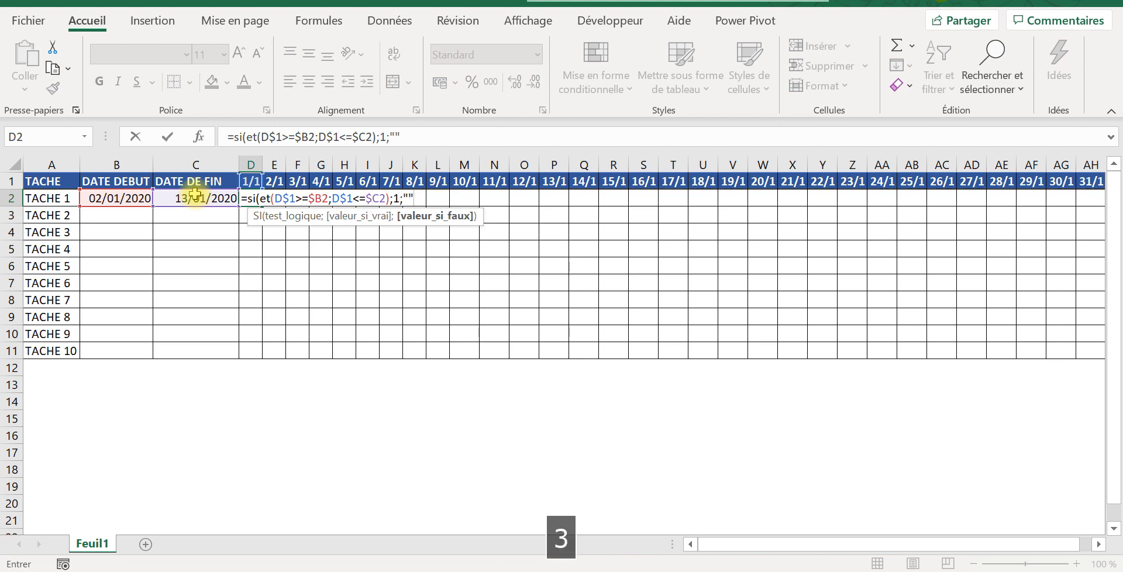
type(")")
key("Return")
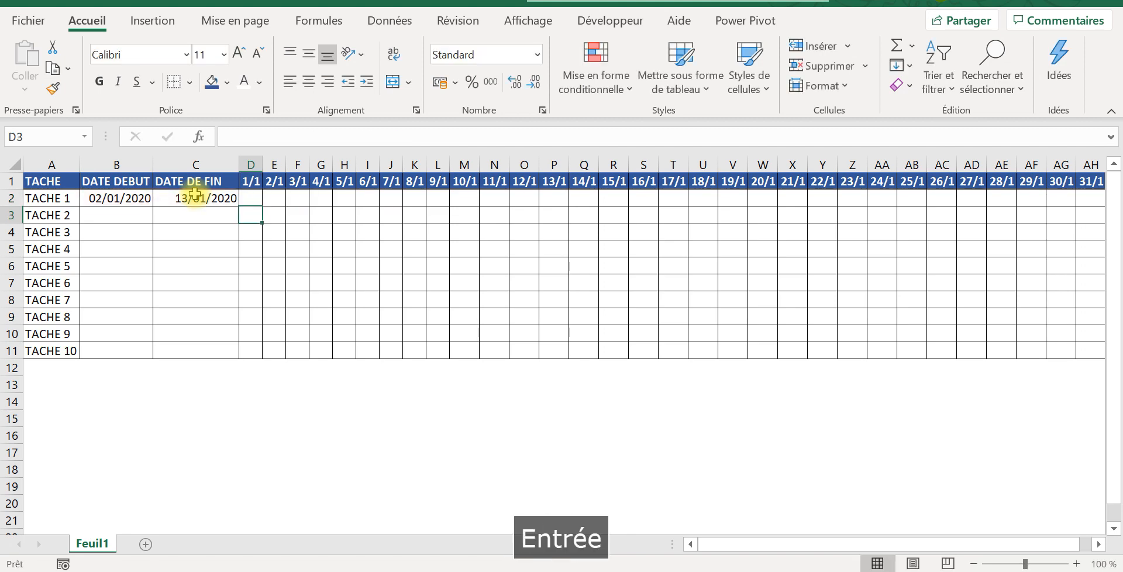
Step: Check the D2 formula against the timeline date in D1 and TACHE 1's start date in B2
left_click(245, 199)
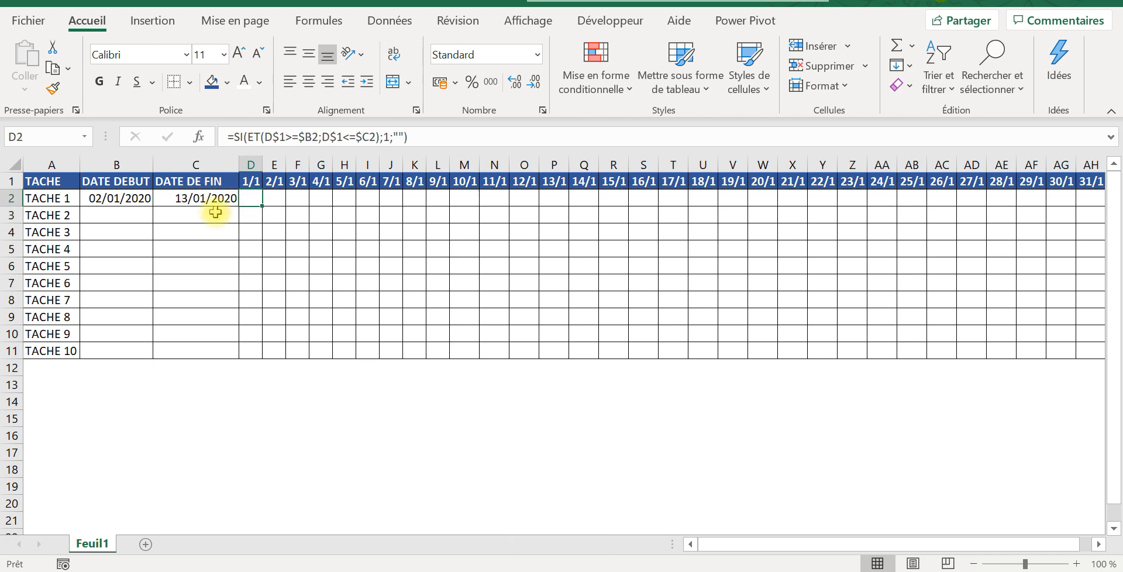
left_click(250, 180)
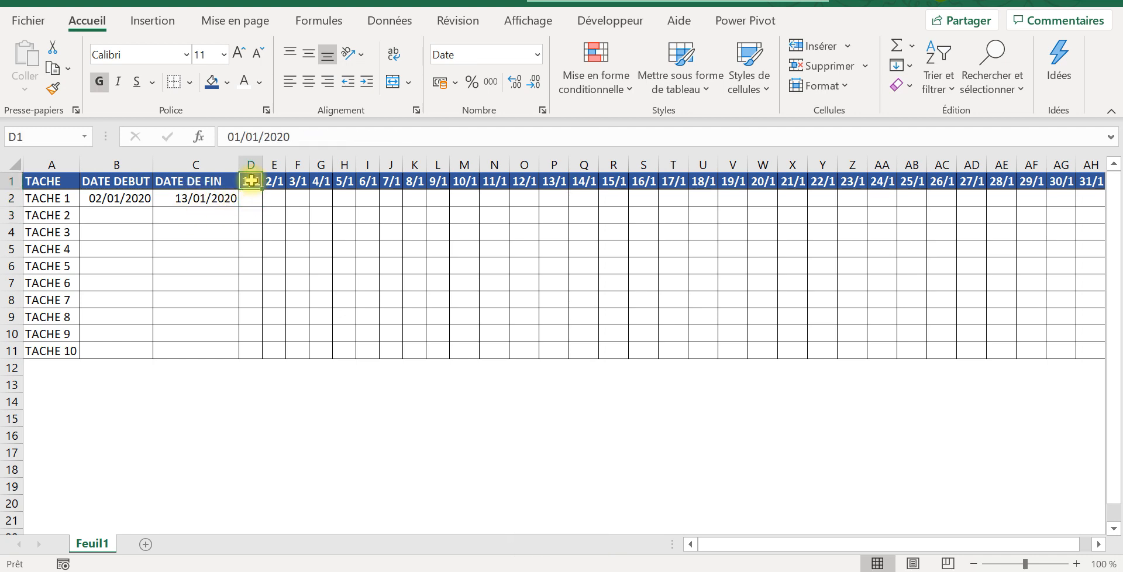
left_click(91, 198)
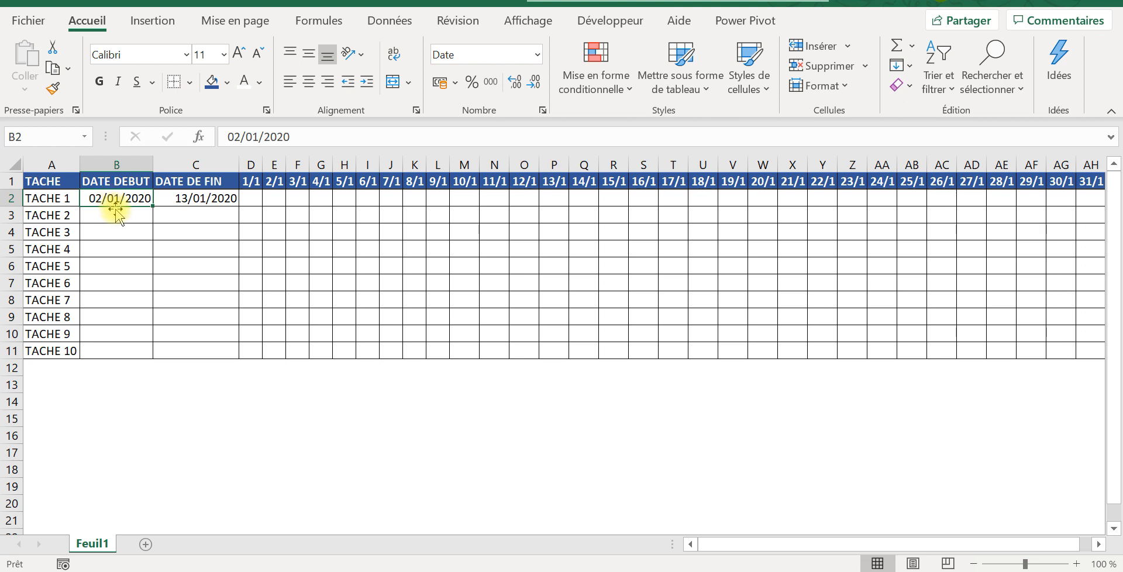
left_click(257, 198)
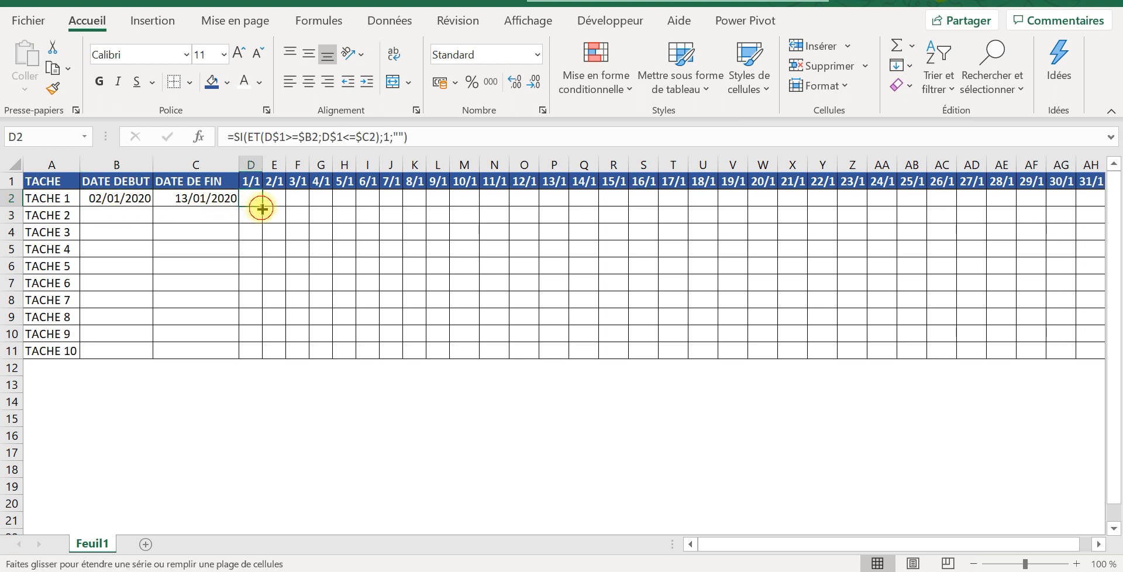
Step: Fill the D2 formula across to AH2 and down to row 11, covering the whole timeline grid for all tasks
left_click_drag(261, 208, 561, 199)
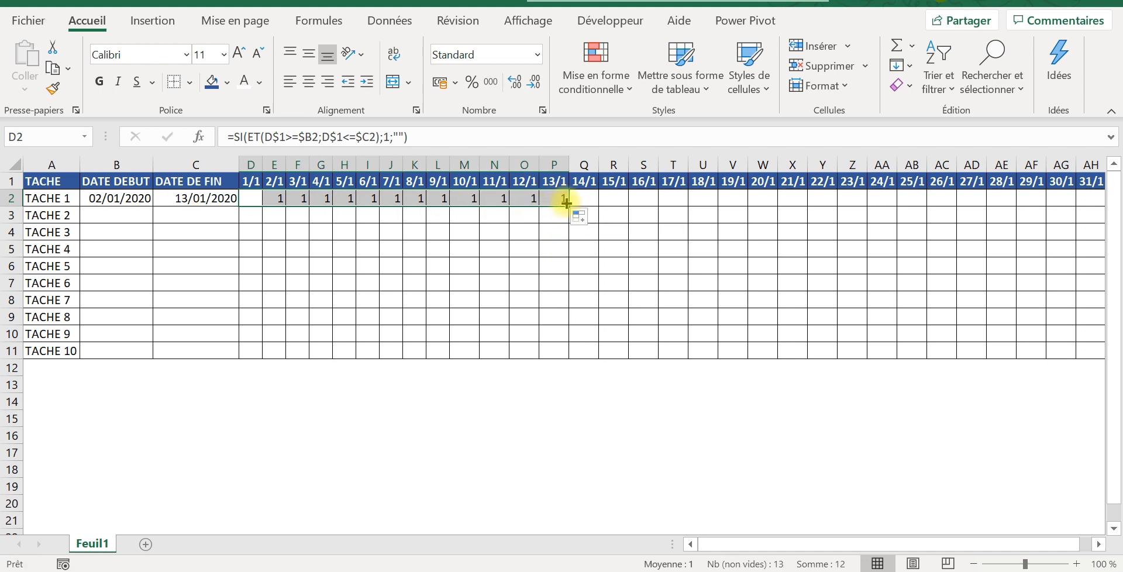
left_click_drag(569, 205, 1101, 202)
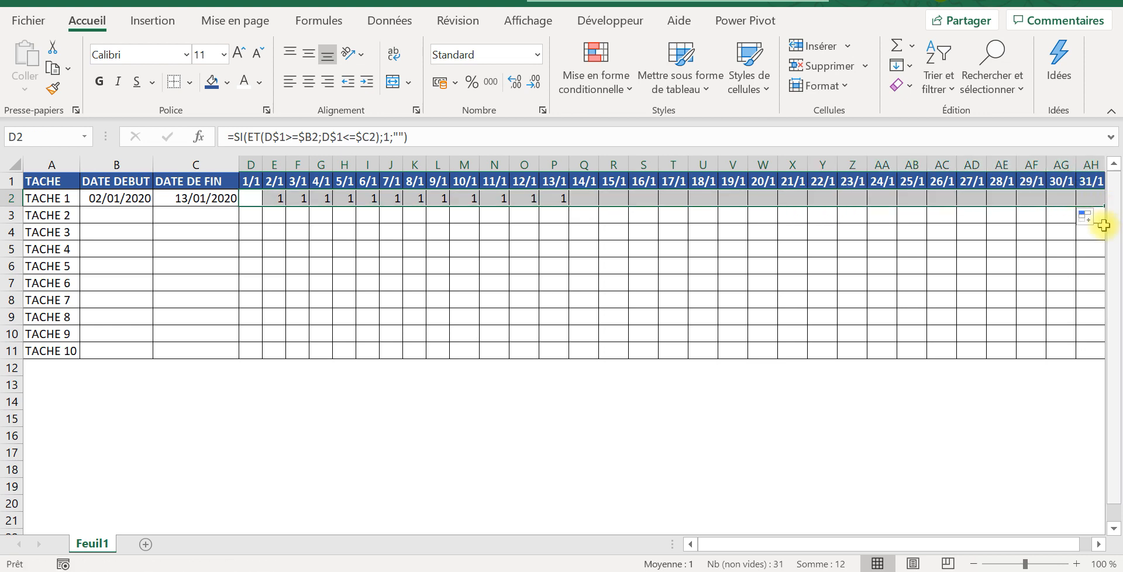
left_click_drag(947, 544, 979, 543)
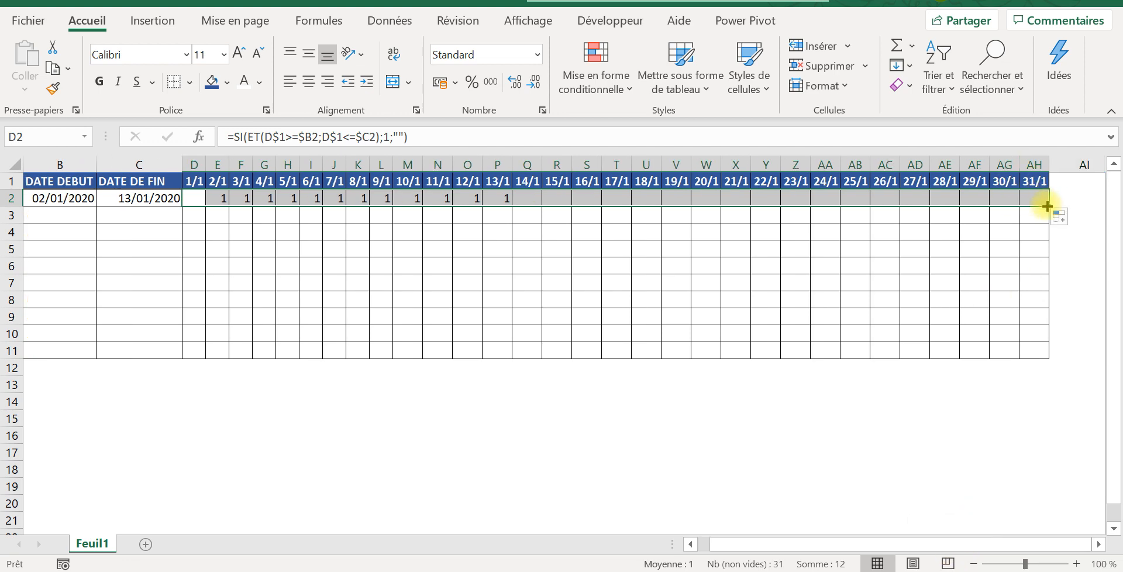
left_click_drag(1047, 207, 1054, 354)
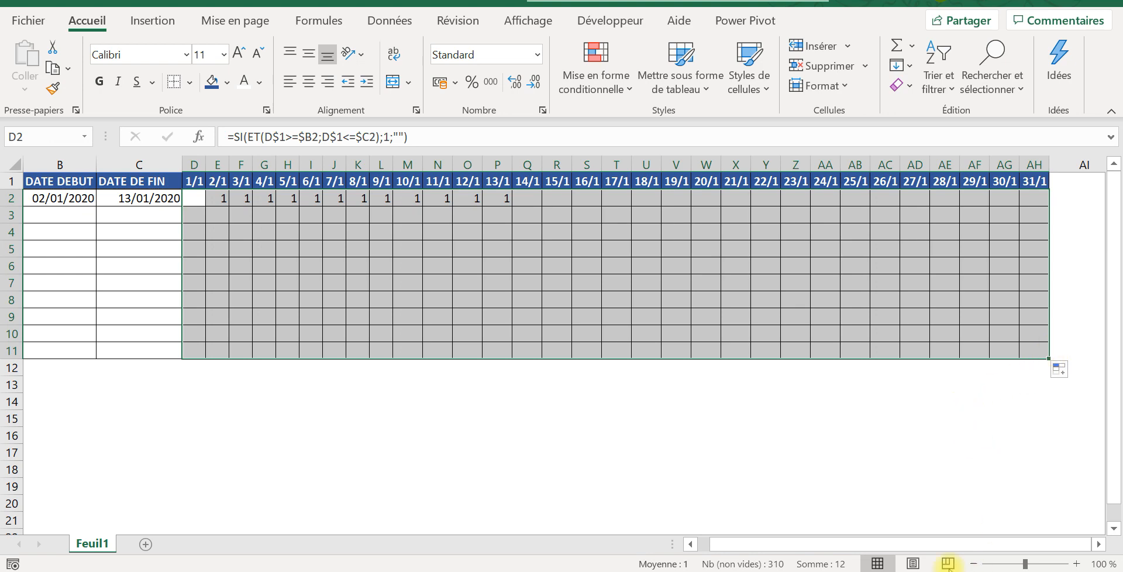
left_click_drag(920, 544, 825, 544)
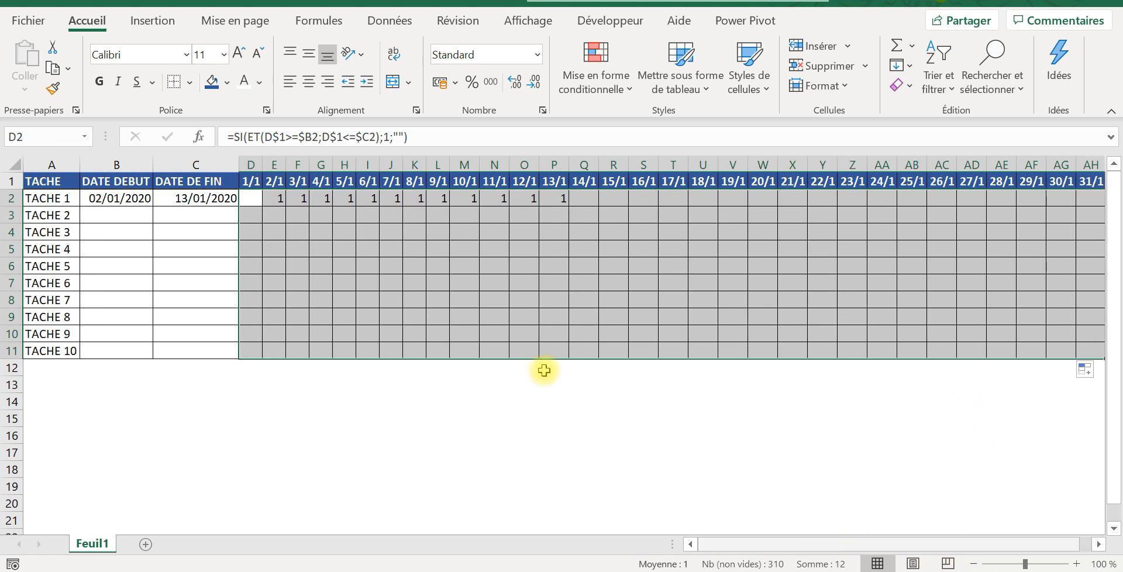
left_click(324, 262)
left_click(184, 237)
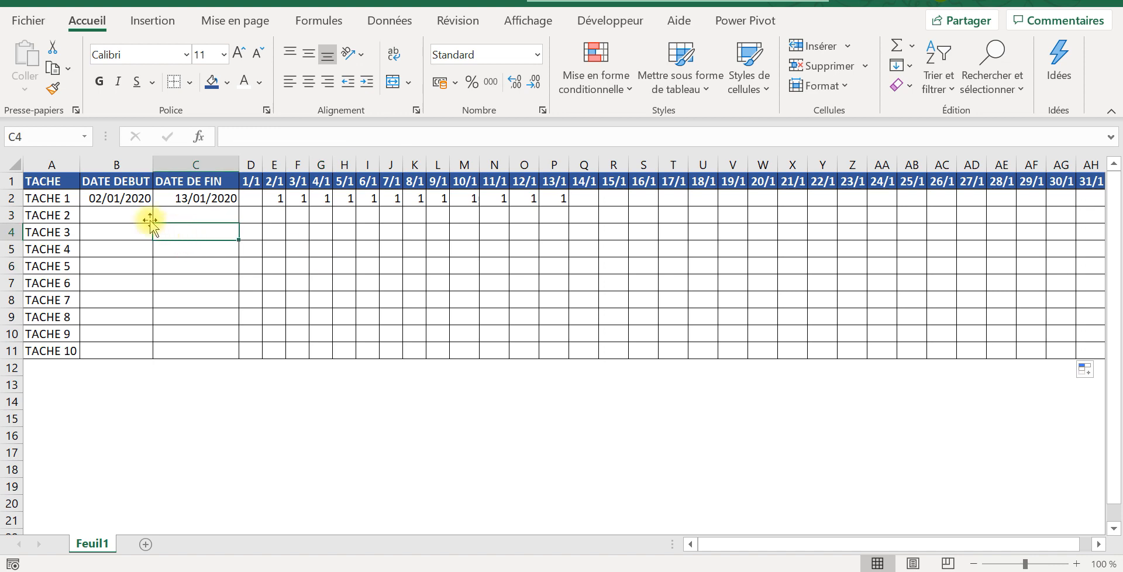
Step: Create a conditional formatting rule on the day grid D2:AH11 that highlights cells equal to 1
left_click(248, 197)
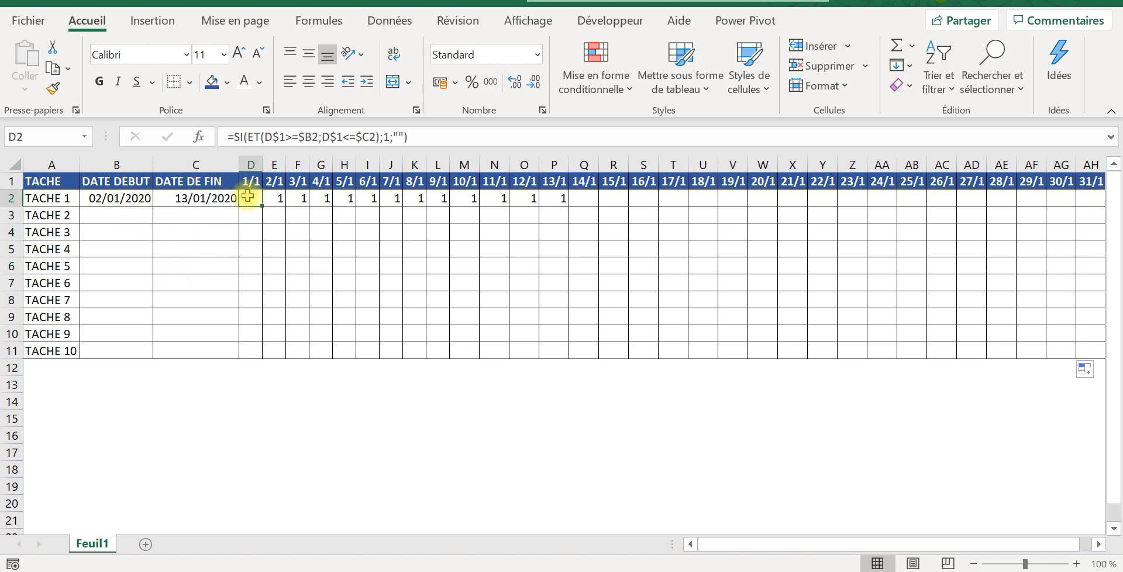
key("ctrl+shift+Right")
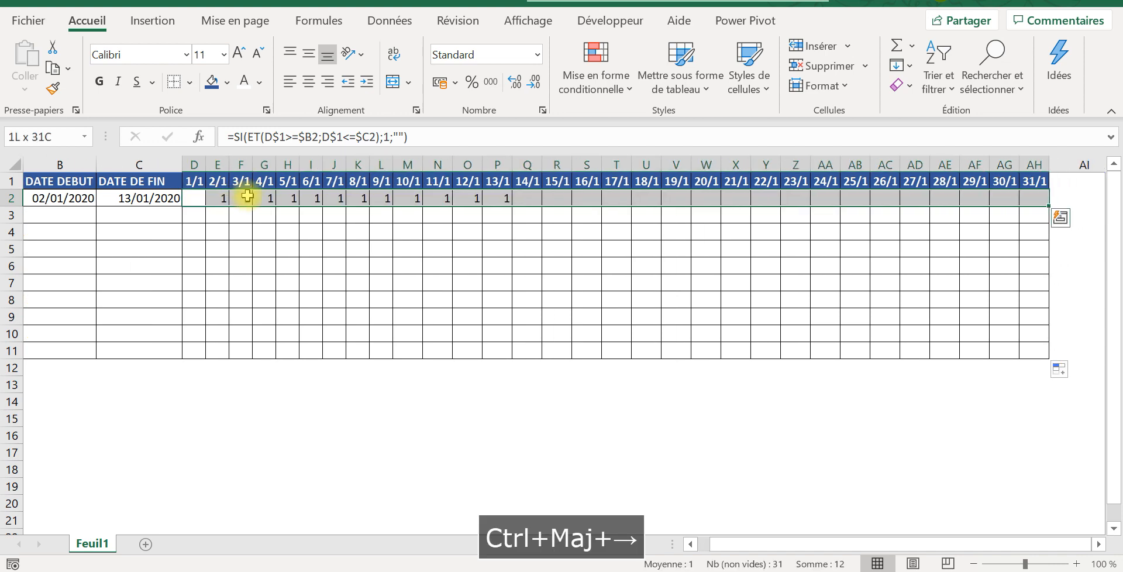
key("shift+Down")
key("shift+Down")
key("shift+Down")
key("shift+Down")
key("shift+Down")
key("shift+Down")
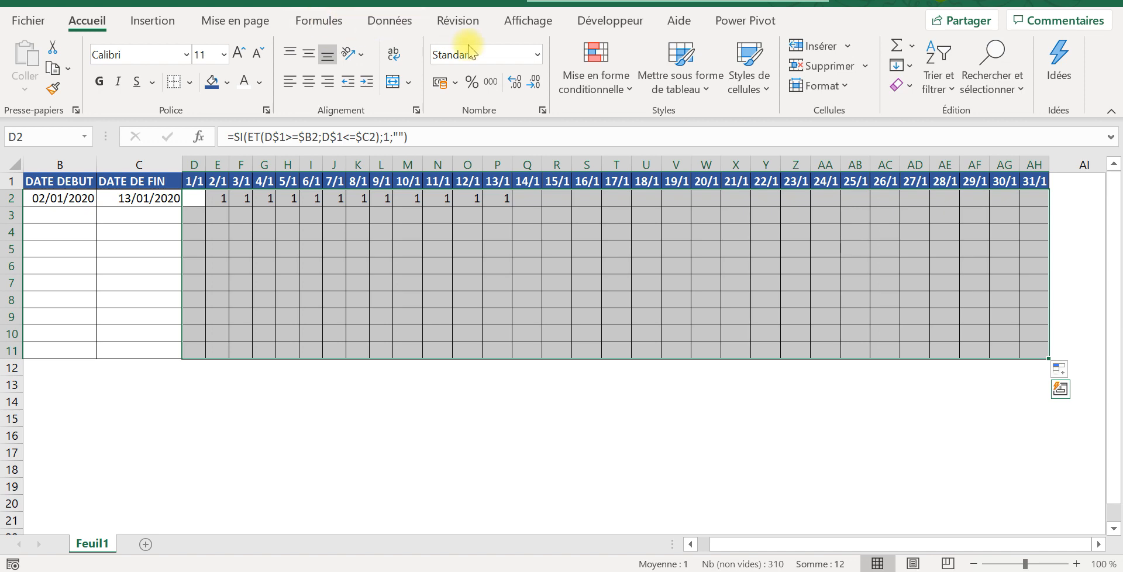
left_click(597, 87)
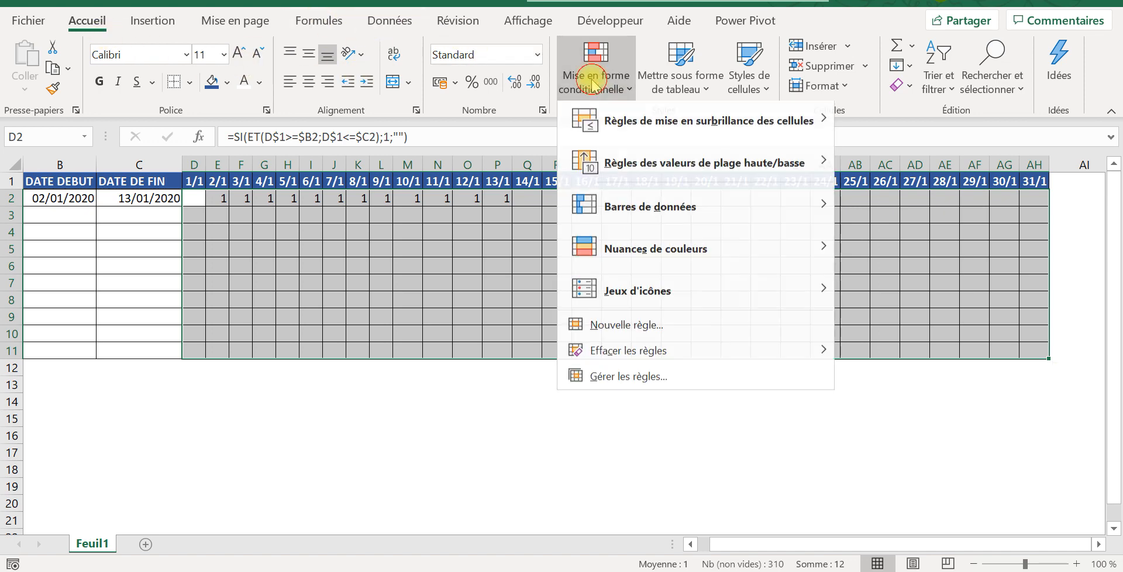
mouse_move(640, 128)
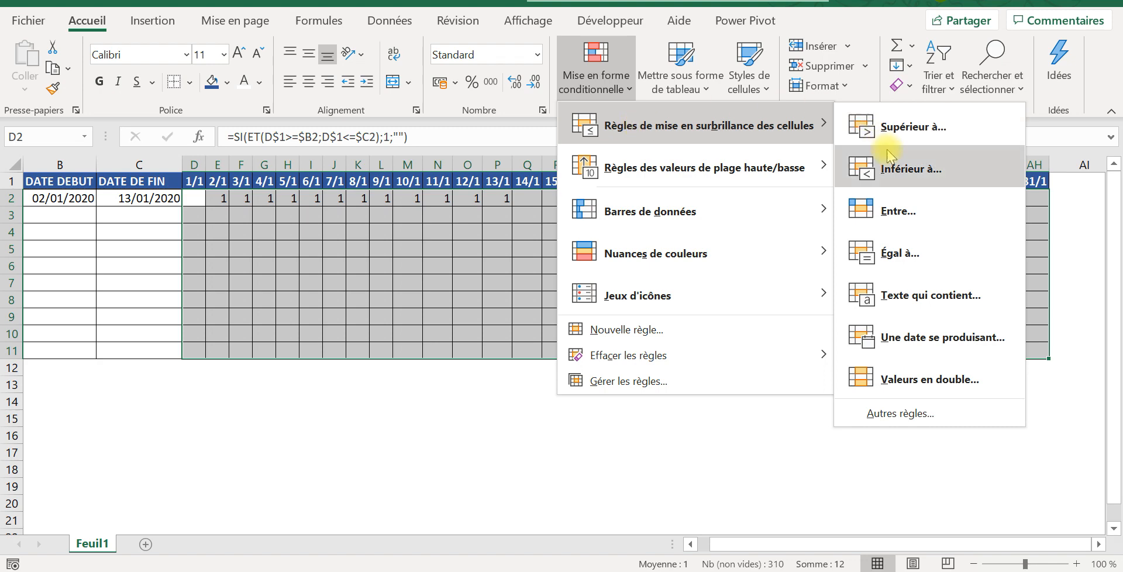
left_click(904, 251)
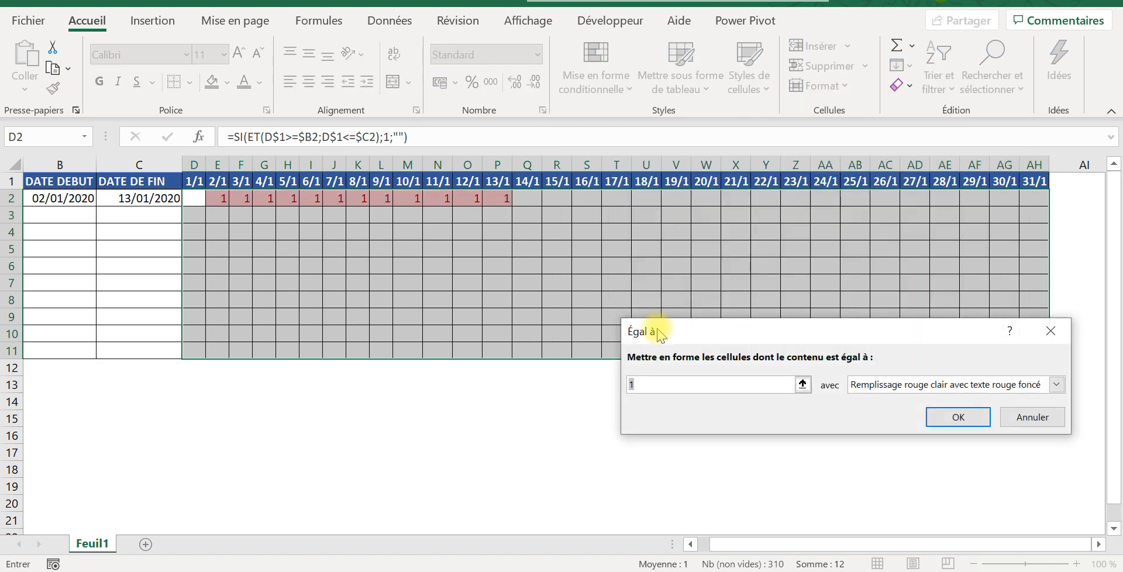
Step: Choose a custom format for the equal-to-1 rule and set its font colour to the darkest black theme shade
left_click(1055, 385)
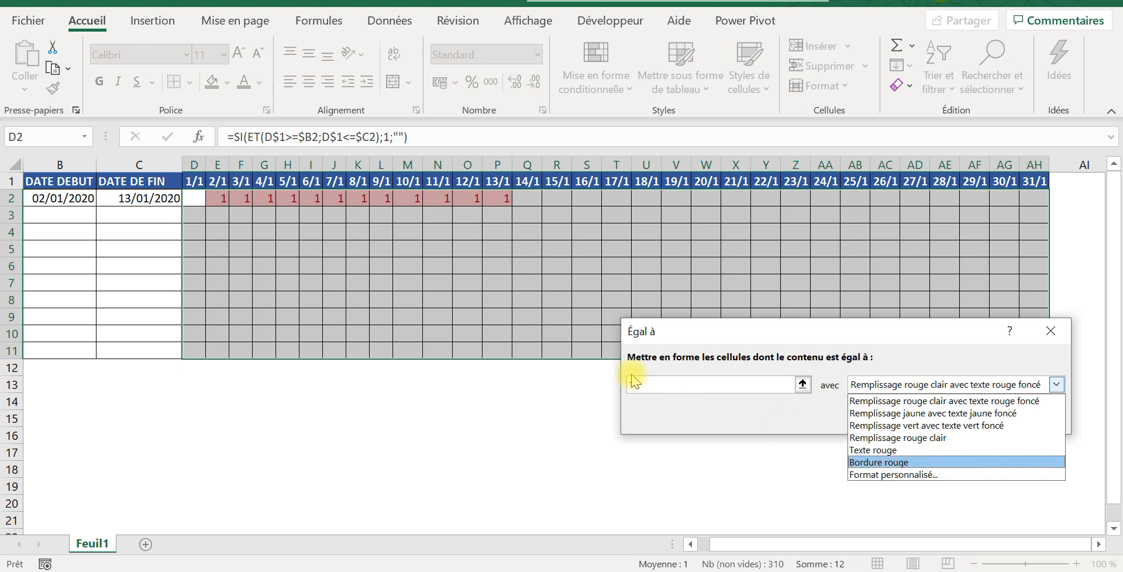
left_click(937, 478)
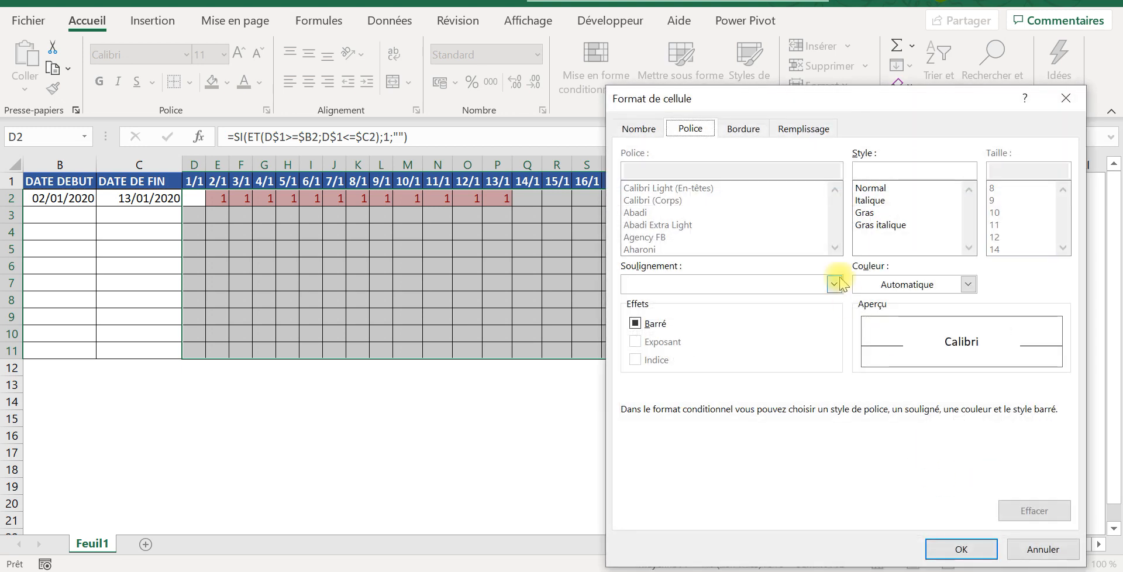
left_click(968, 285)
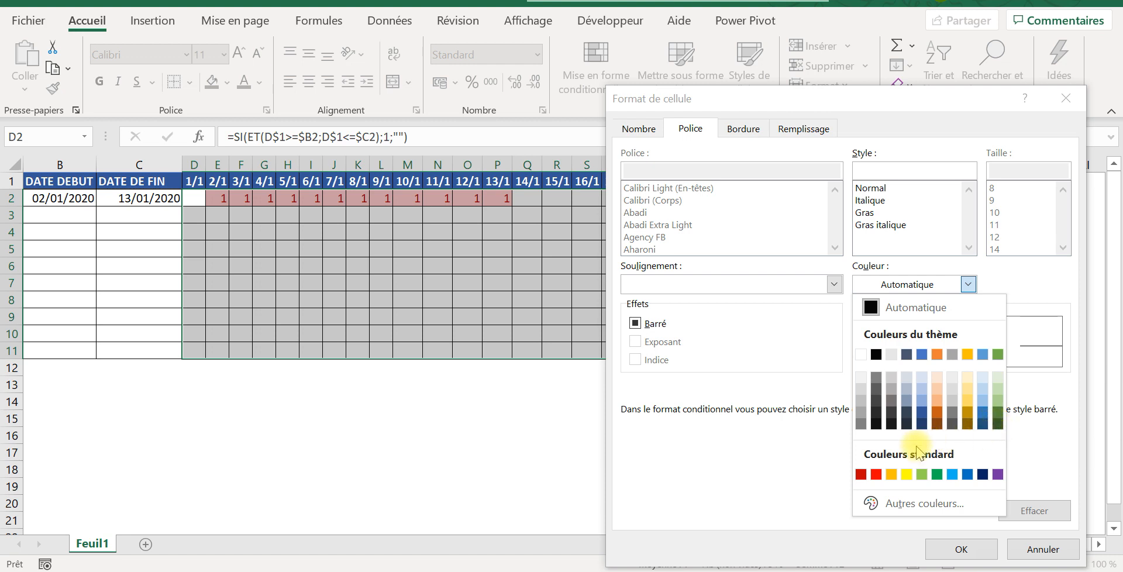
left_click(875, 424)
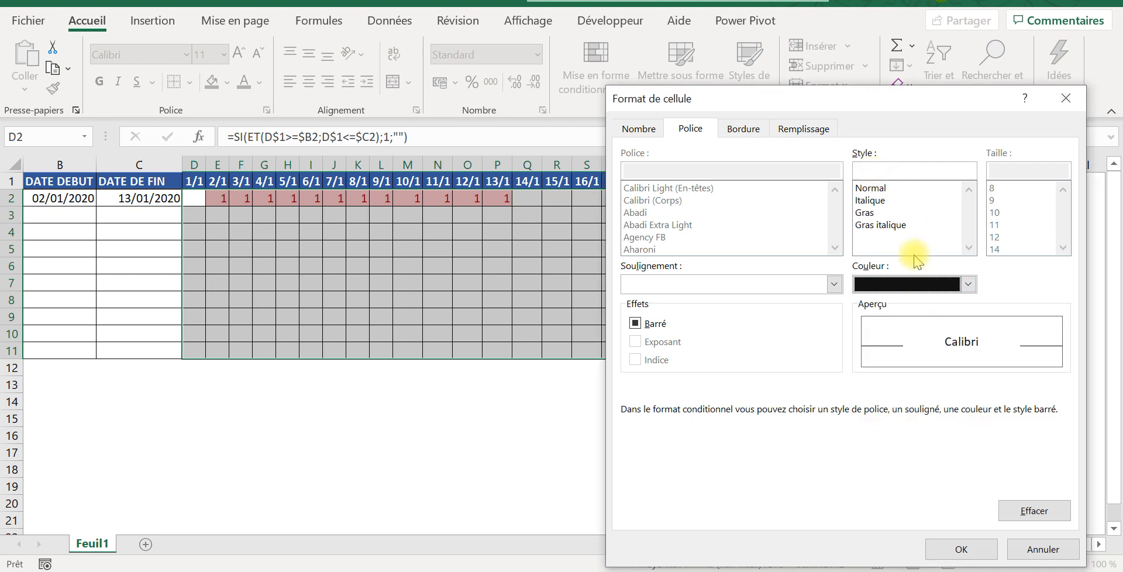
Step: Set the custom format's background fill to black and apply the rule to the grid
left_click(804, 129)
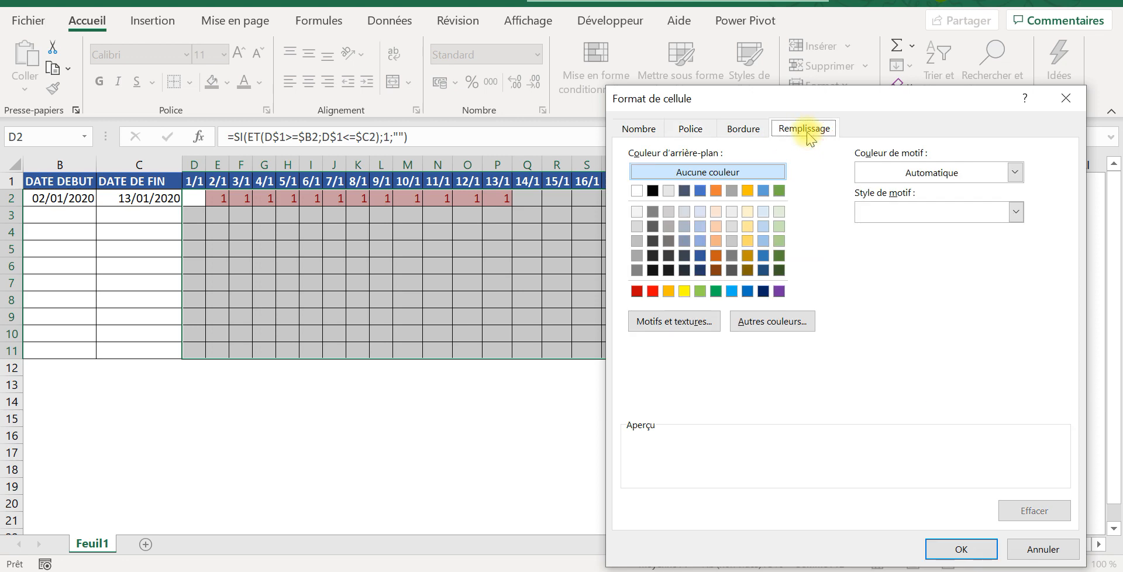
left_click(652, 270)
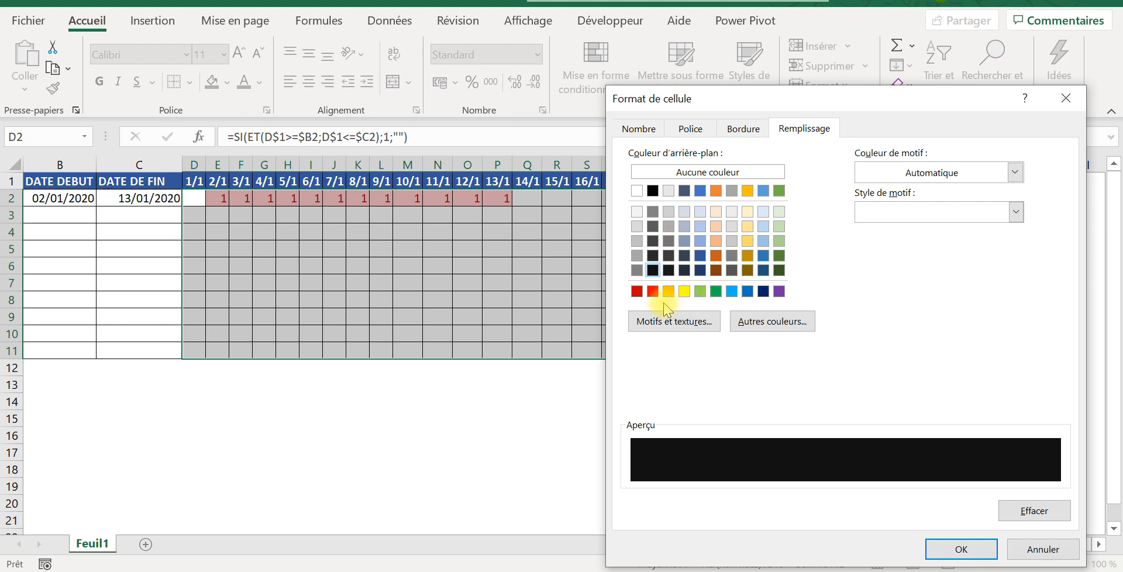
left_click(652, 190)
left_click(946, 550)
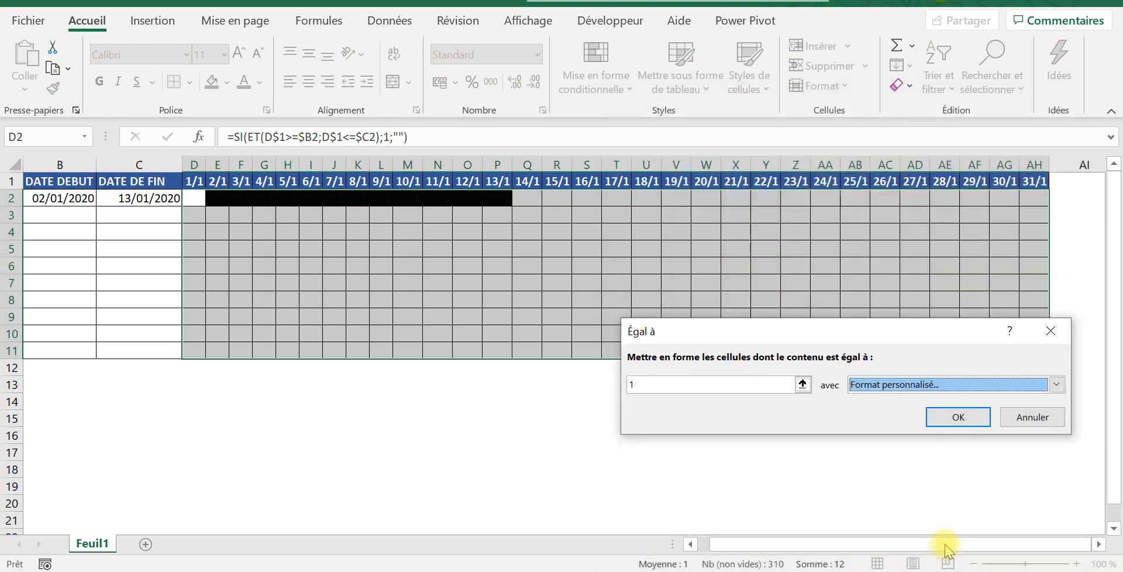
left_click(938, 419)
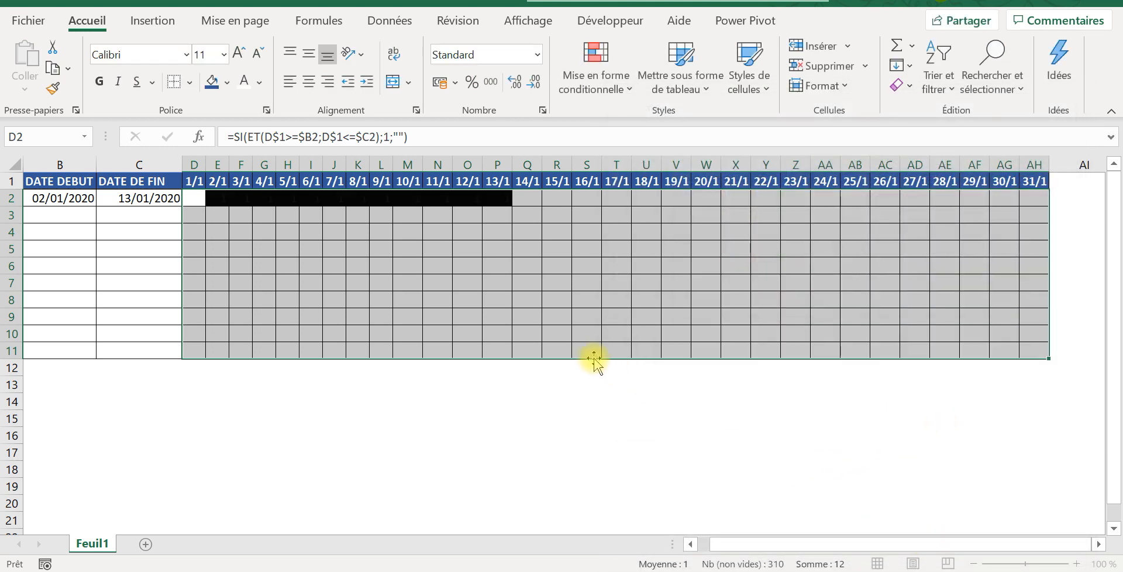
left_click(560, 301)
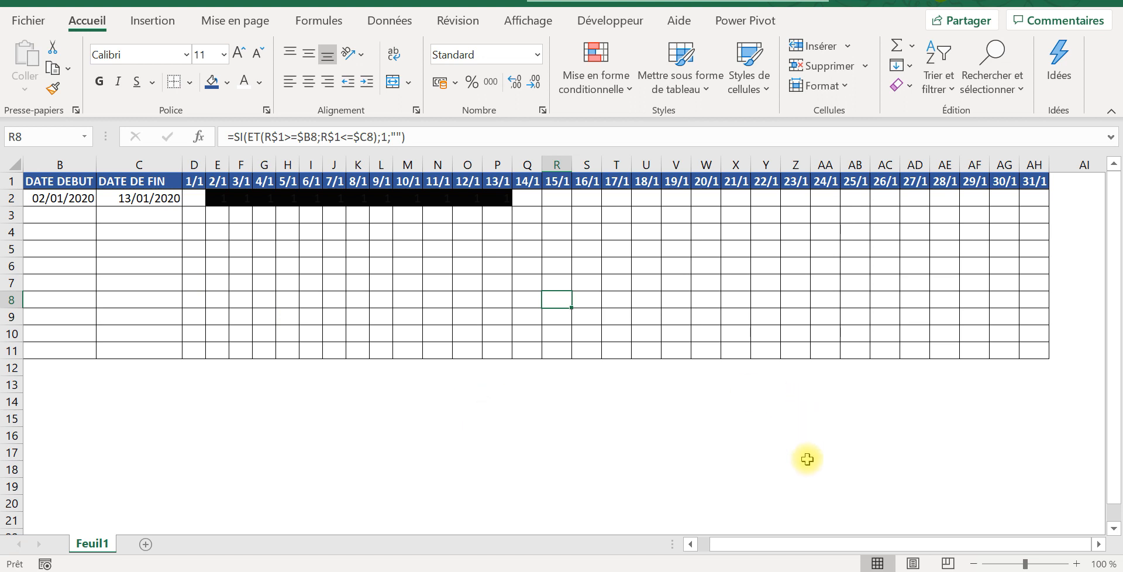
Step: Enter 15/01/2020 as TACHE 2's start date in B3
left_click_drag(753, 543, 715, 544)
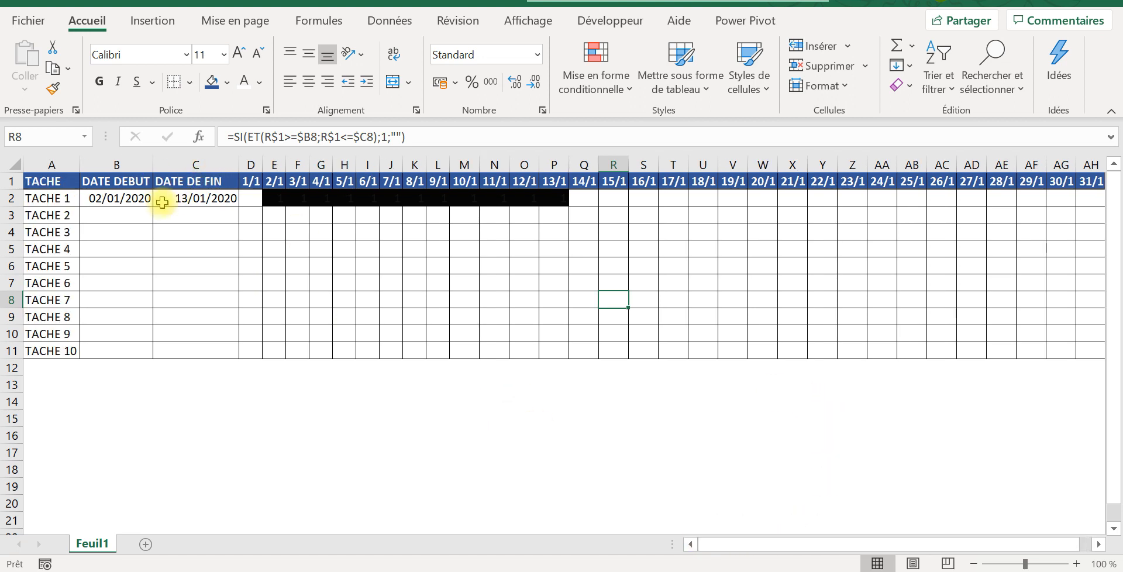
left_click(130, 218)
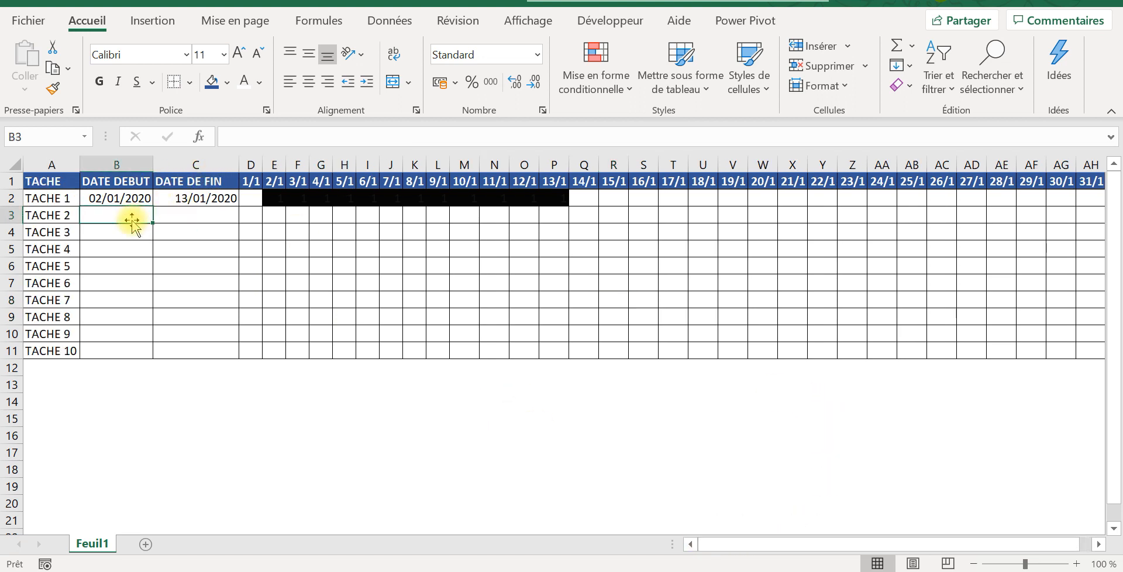
type("&(")
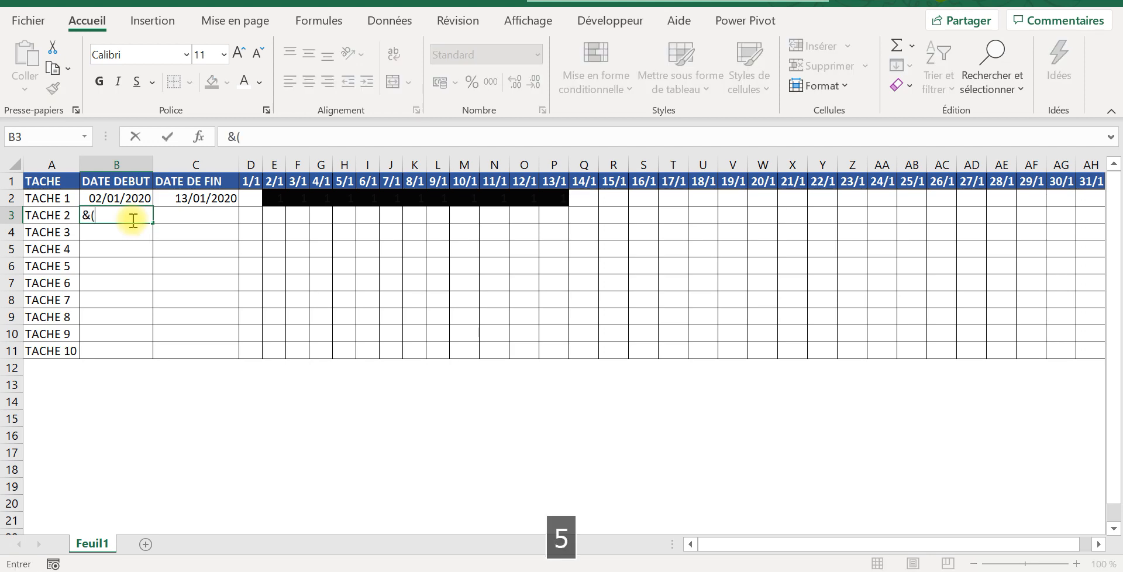
key("BackSpace")
key("Caps_Lock")
key("BackSpace")
key("Caps_Lock")
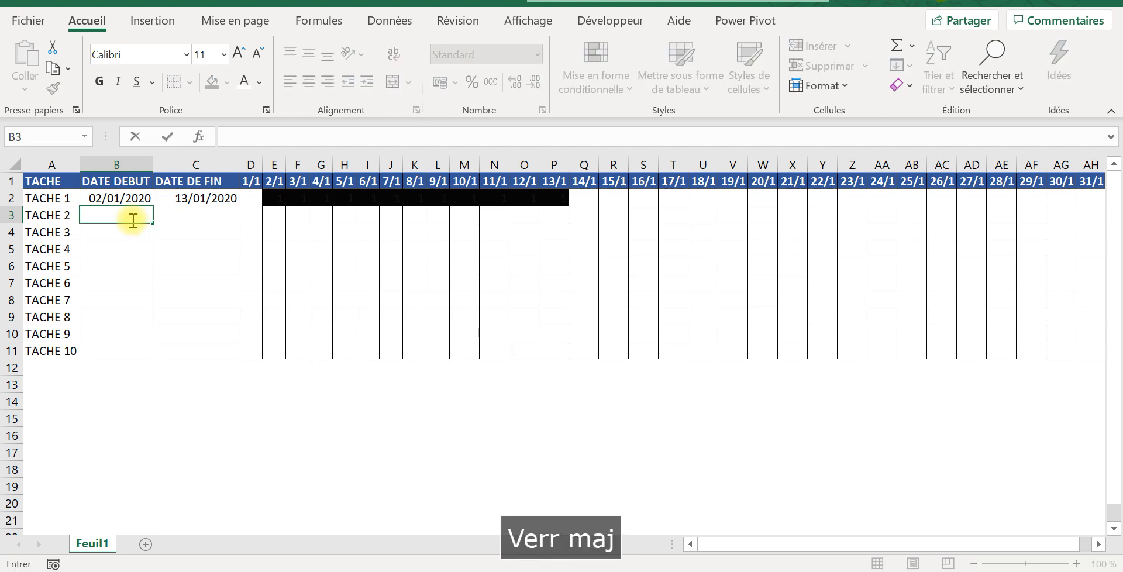
type("15")
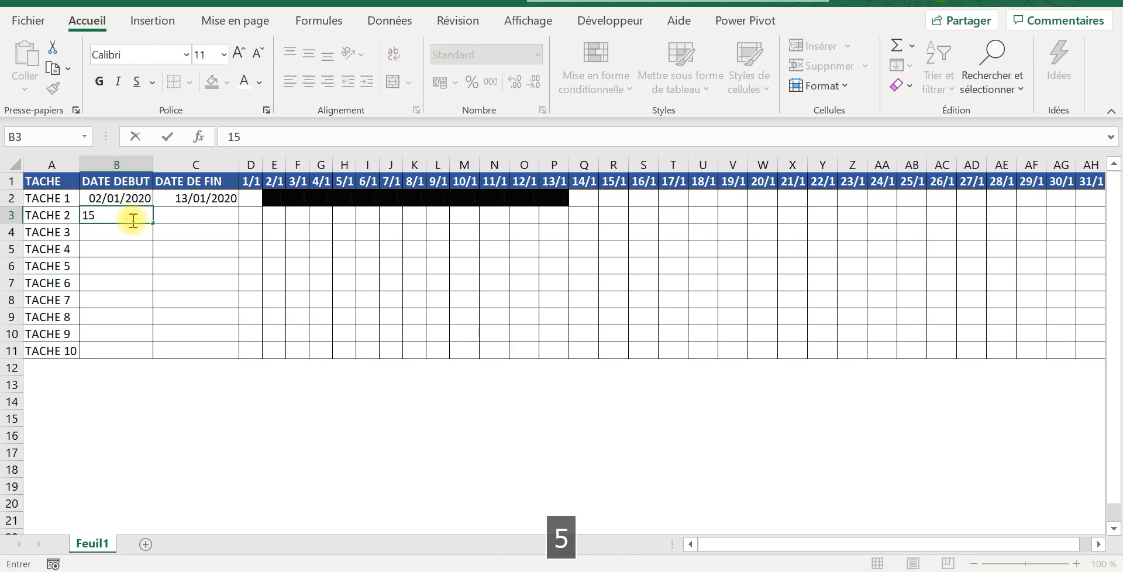
type("/01/2020")
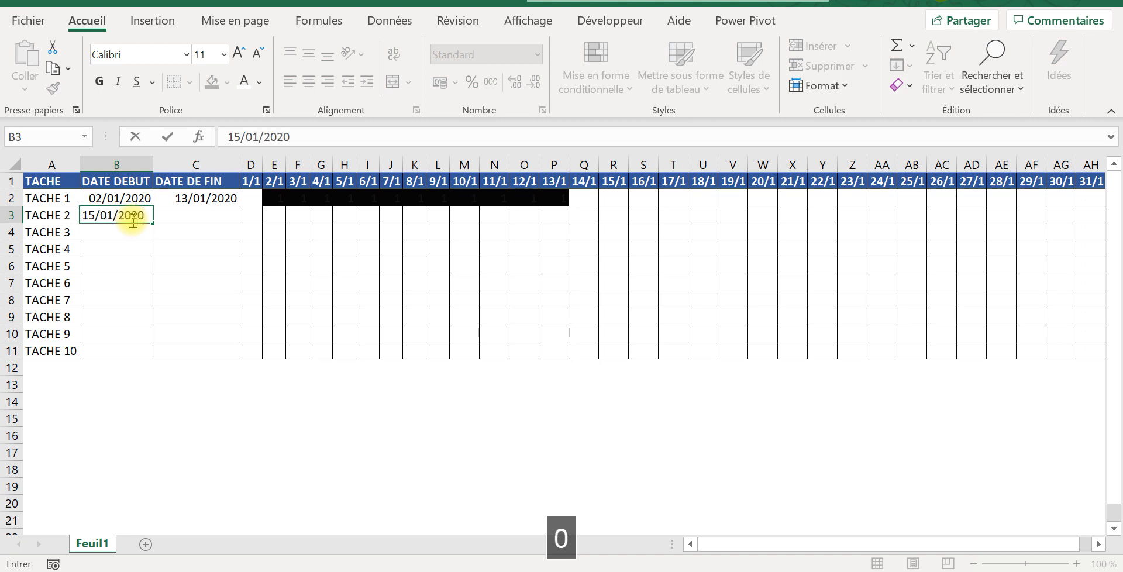
key("Tab")
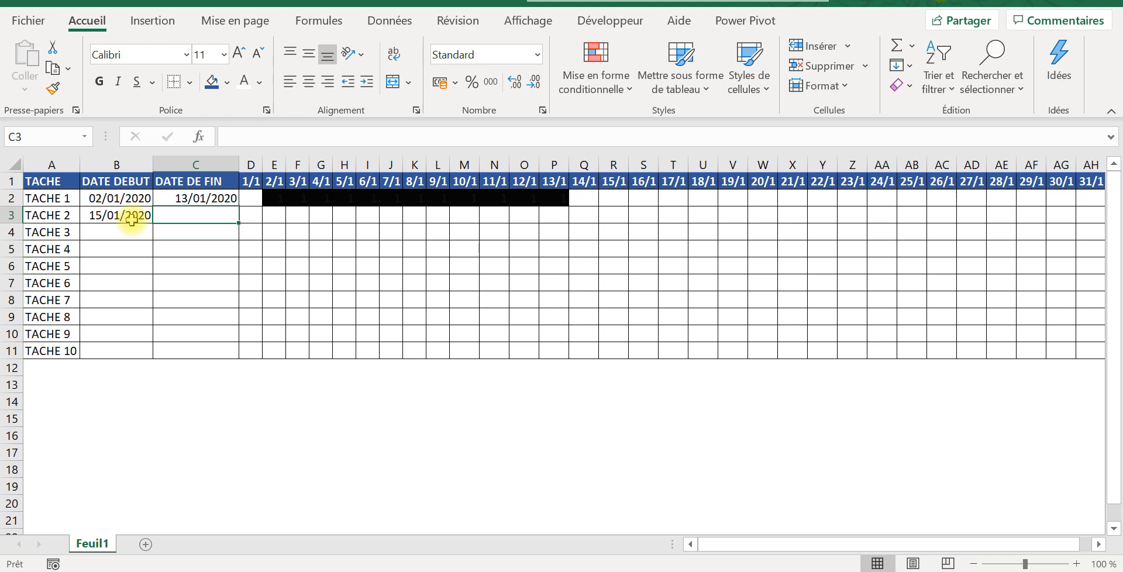
Step: Enter 23/01/2020 as TACHE 2's end date in C3 and check the first and last days of its bar
type("23")
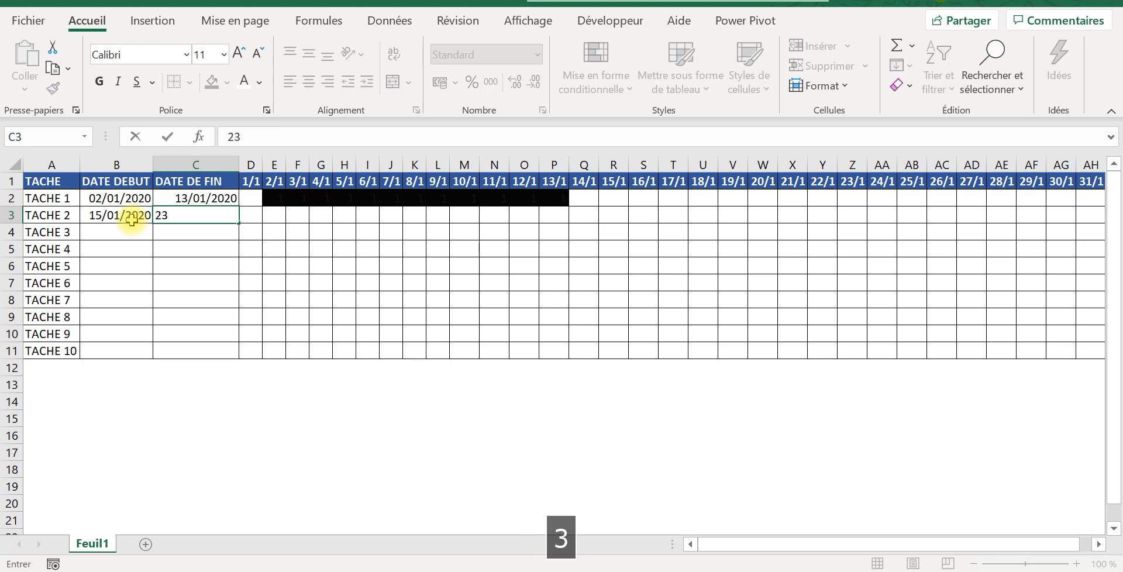
type("/01")
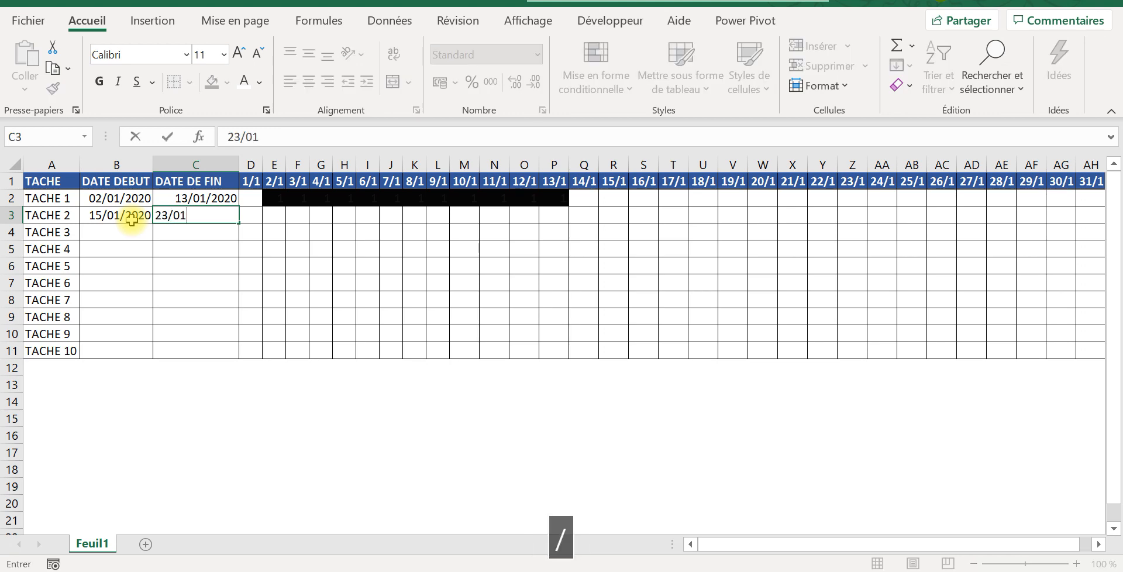
type("/2020")
key("Tab")
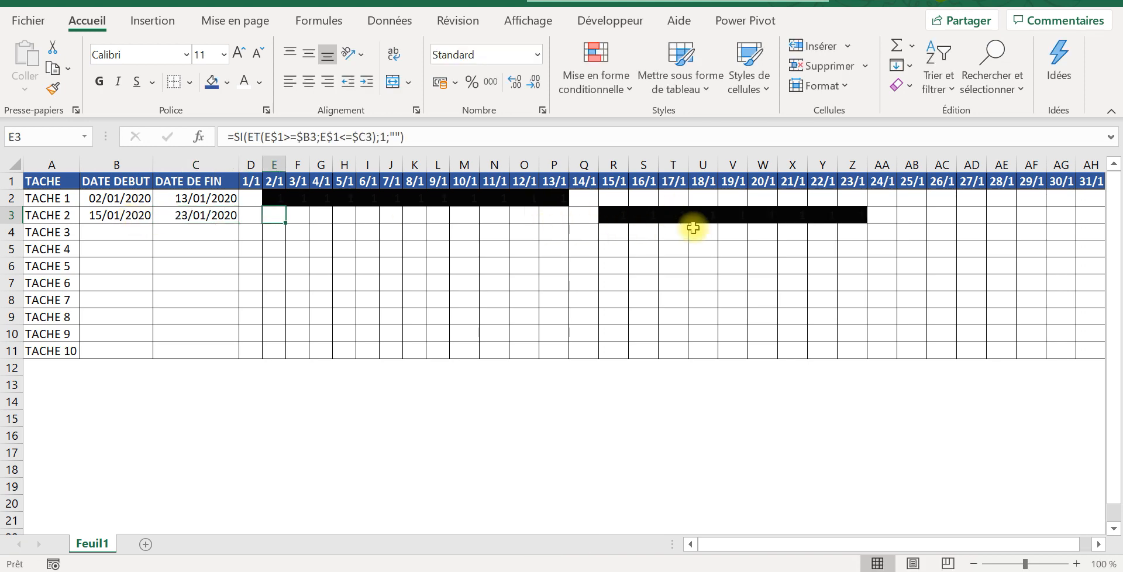
left_click(624, 216)
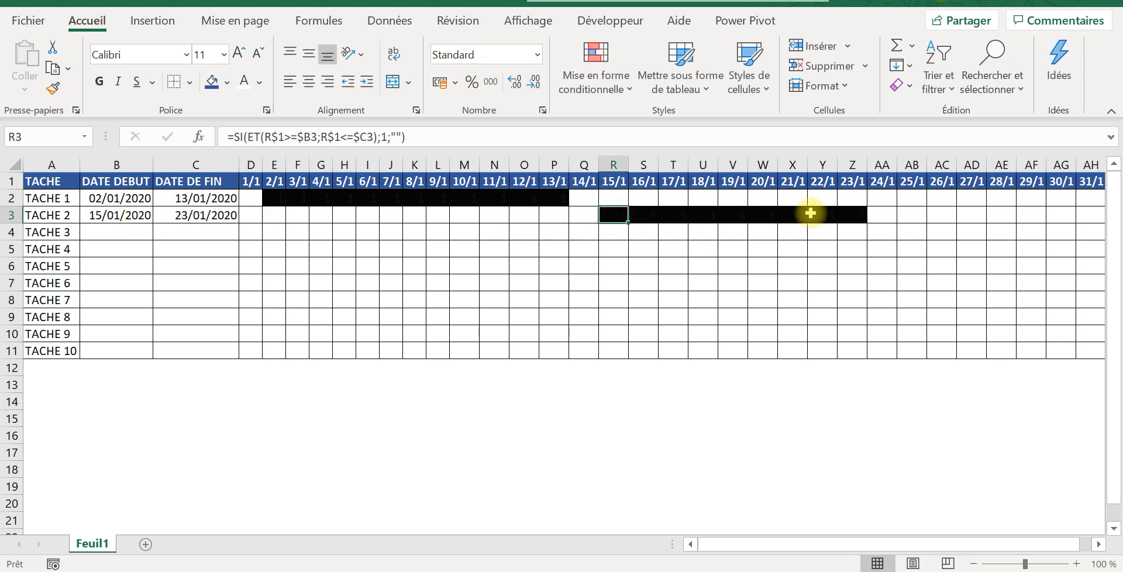
left_click(852, 213)
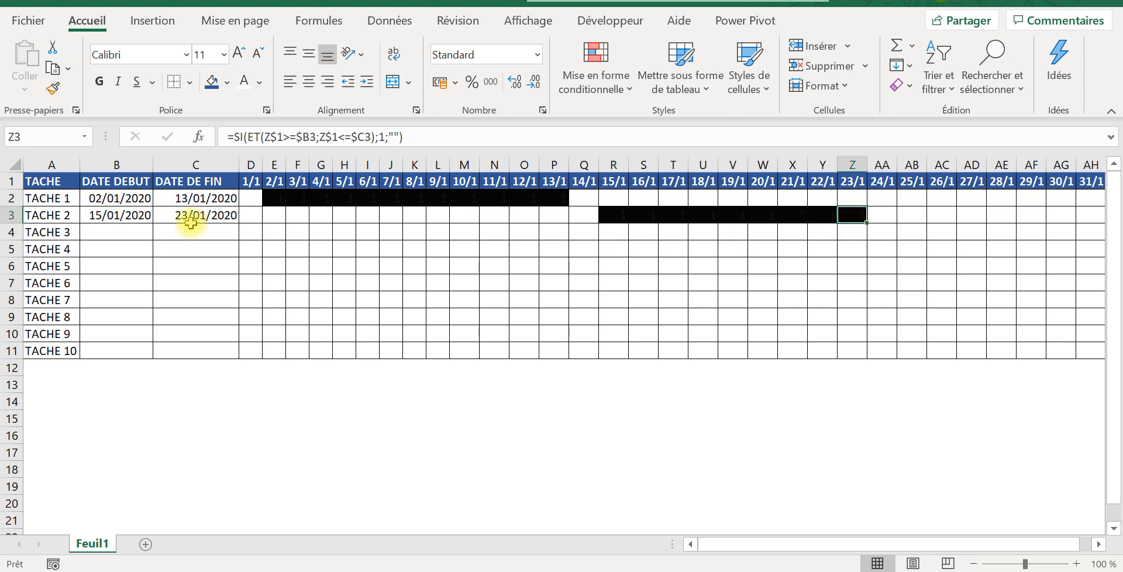
Step: Enter 13/01/2020 as TACHE 6's start date in B7
left_click(107, 283)
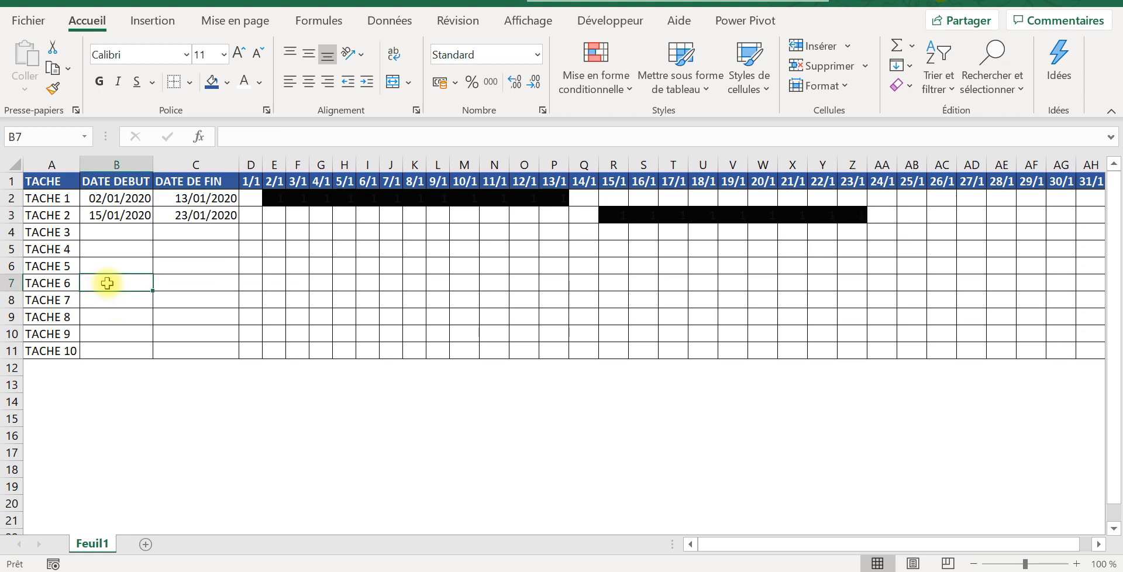
type("1")
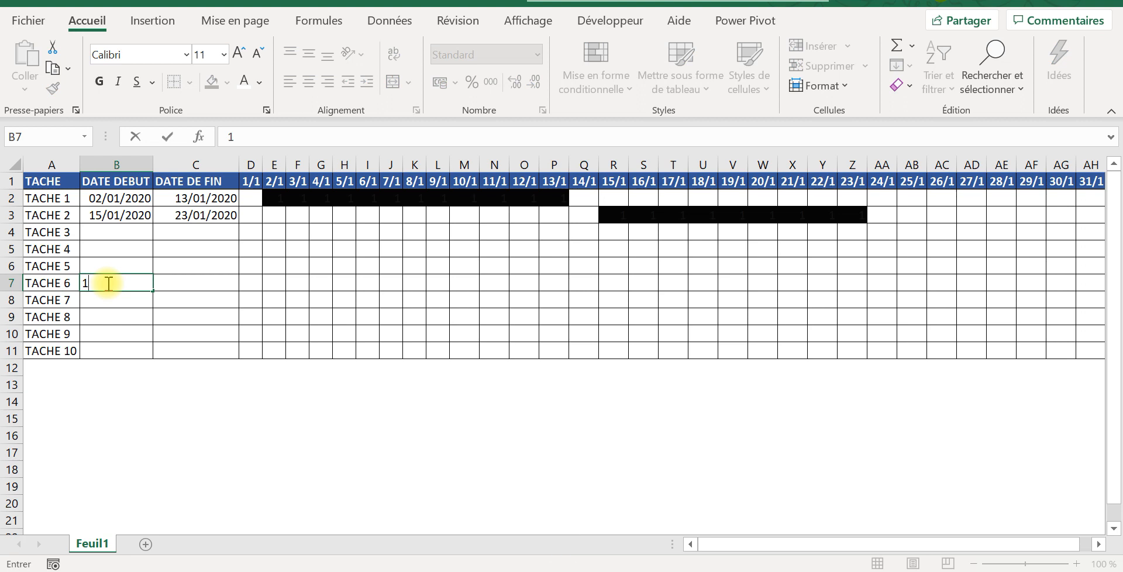
type("3/")
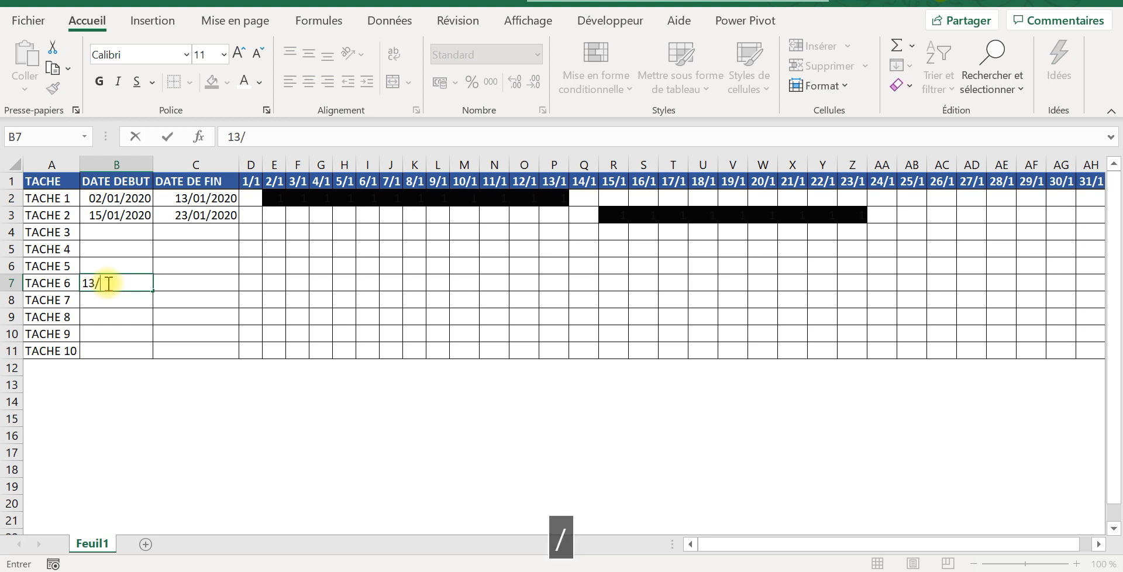
type("01/2020")
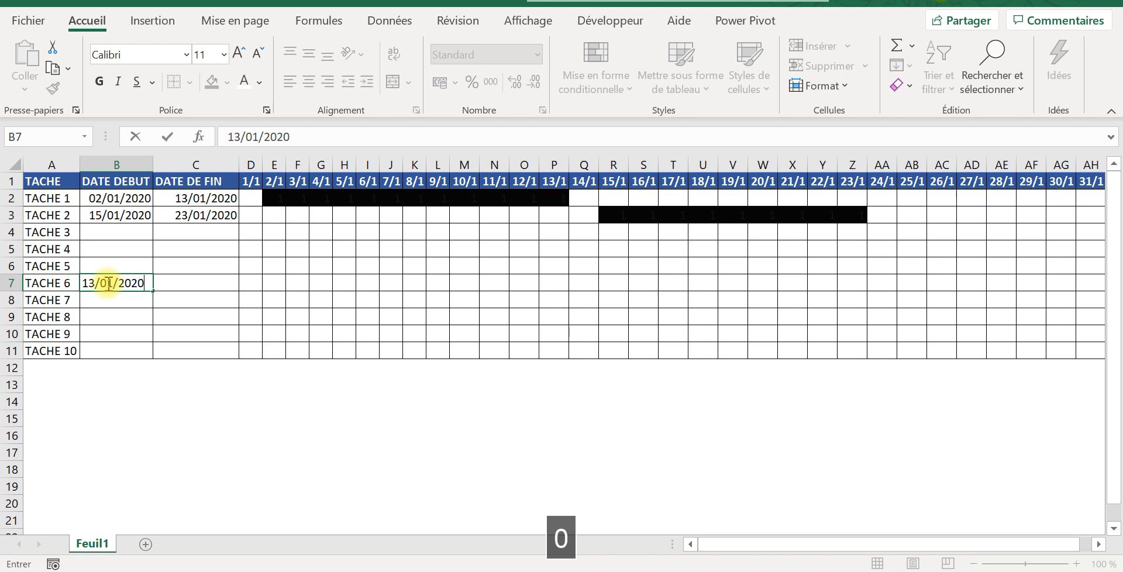
key("Tab")
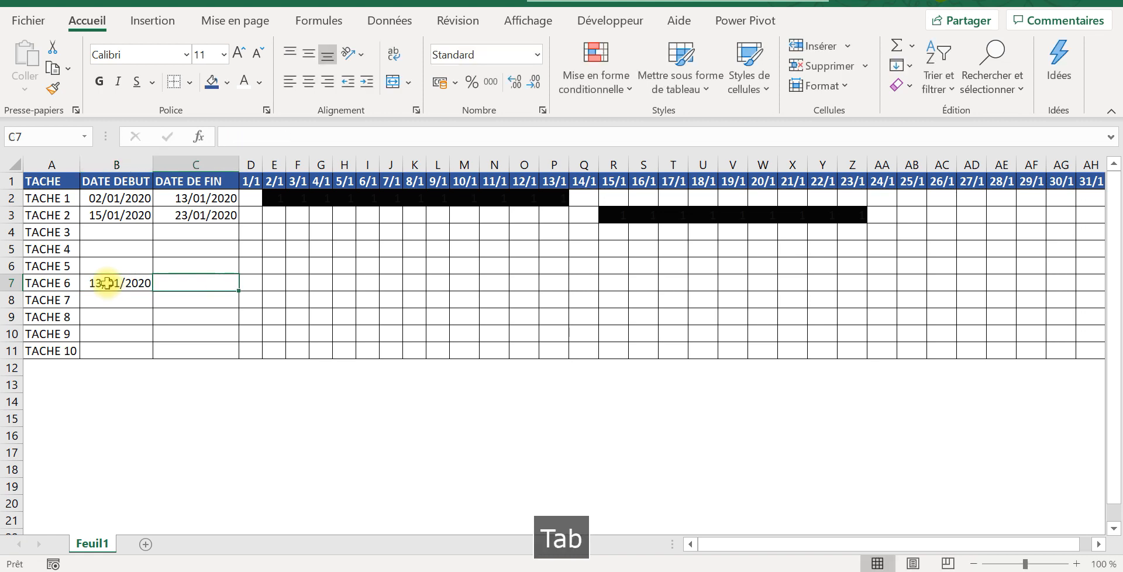
Step: Enter 16/01/2020 as TACHE 6's end date in C7
type("1")
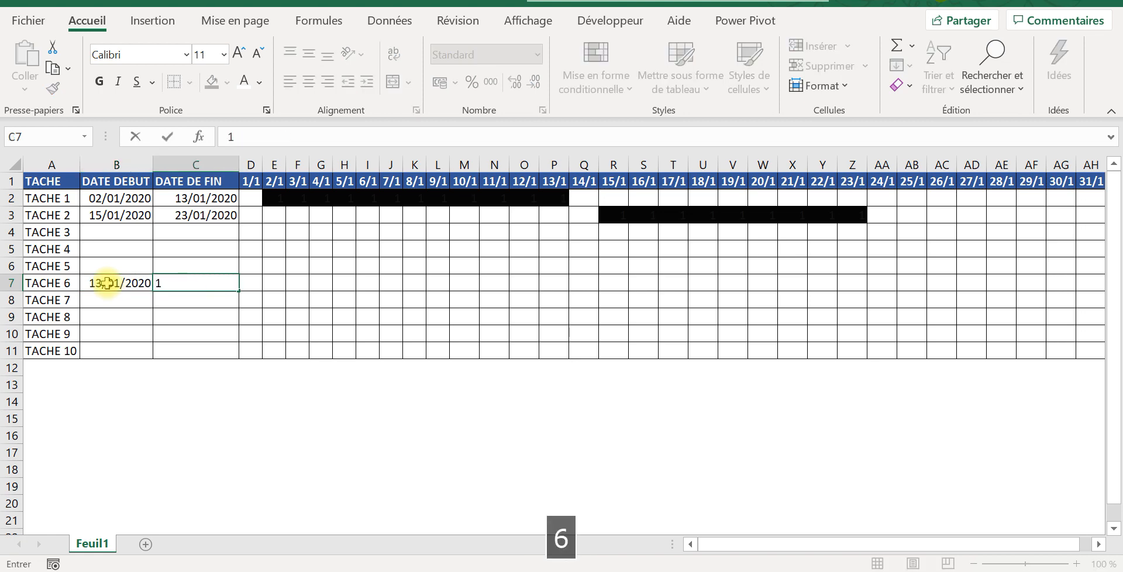
type("6/")
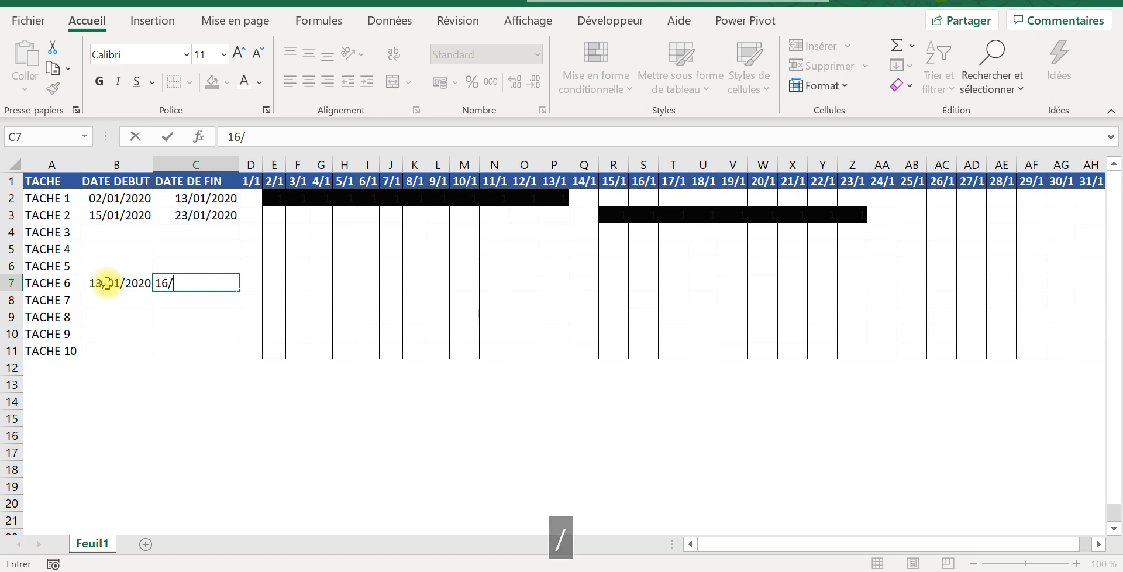
type("01/")
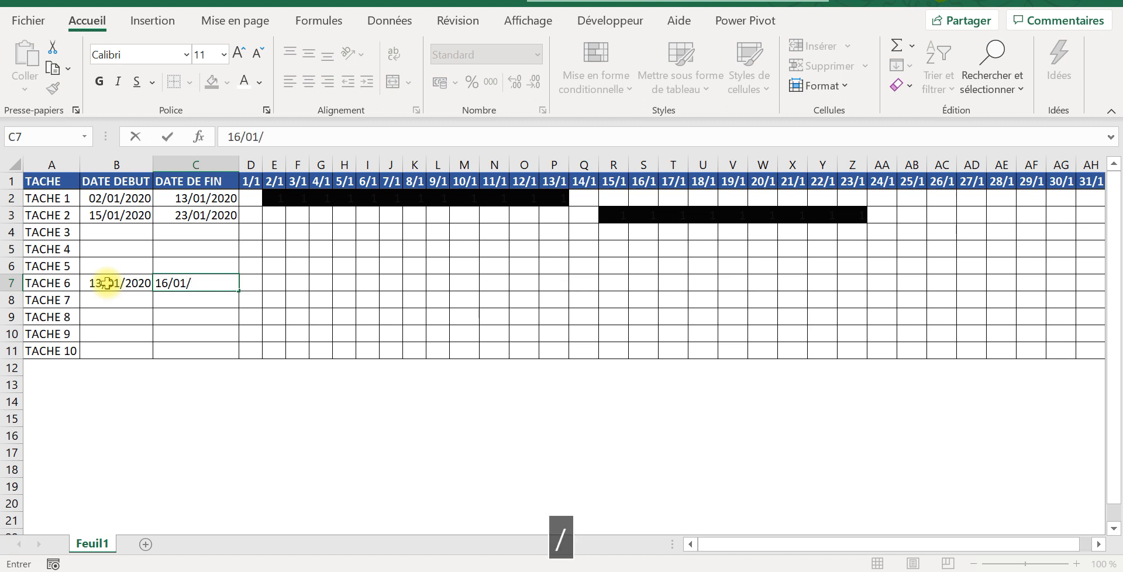
type("20201")
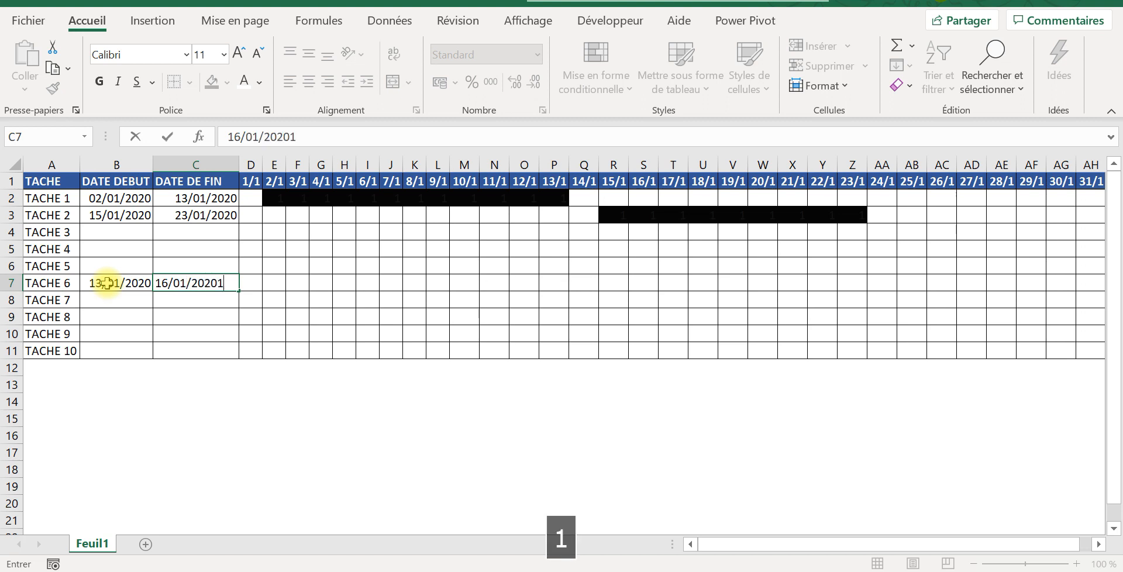
key("BackSpace")
key("Tab")
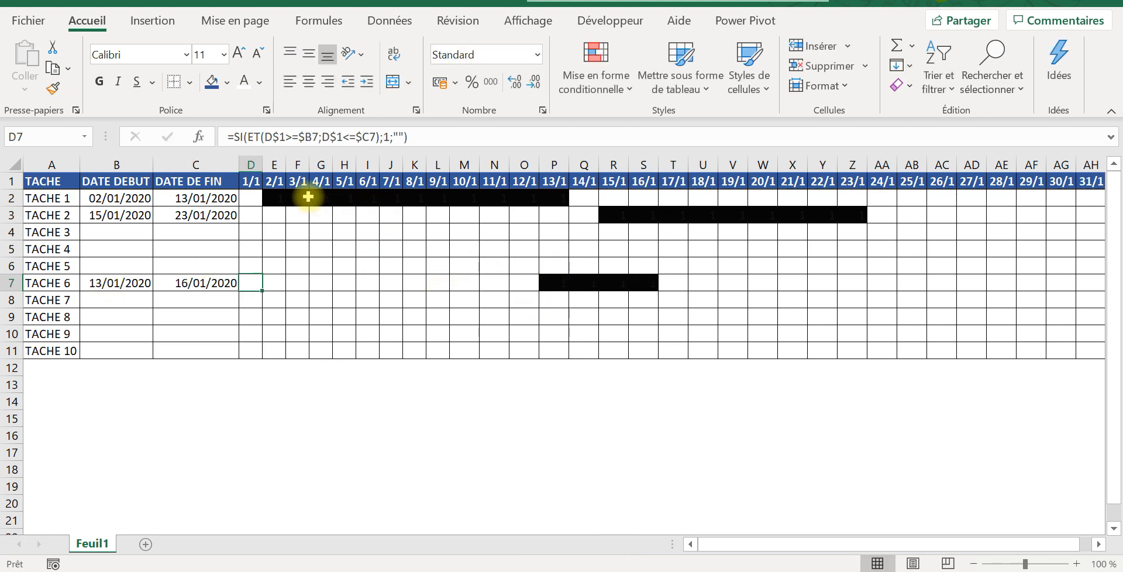
Step: Enter the test formula =D1 in D13, below the grid, to demonstrate a relative reference
left_click(252, 201)
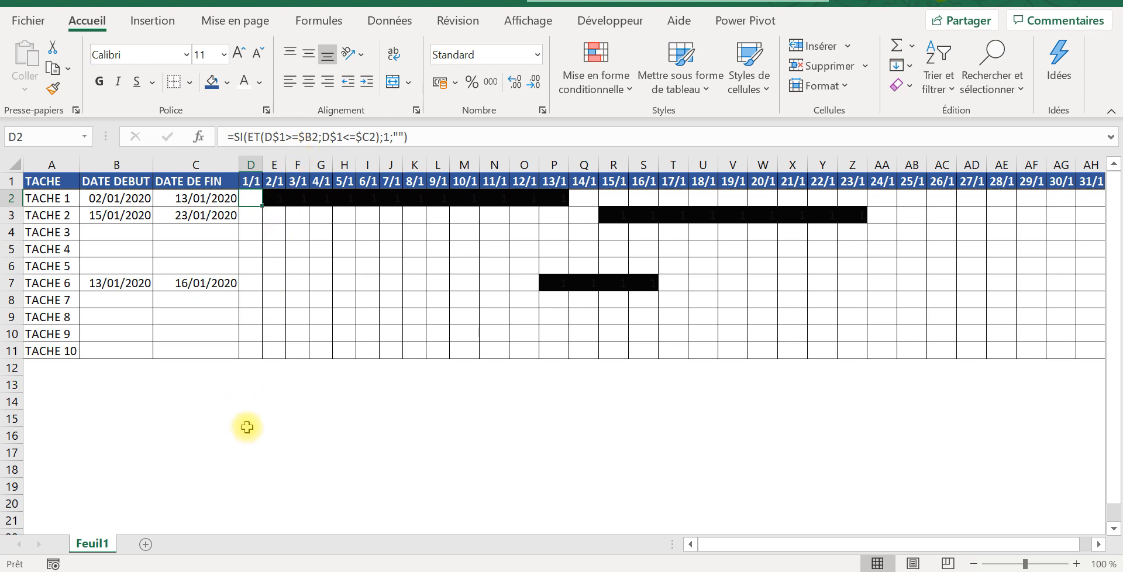
left_click(251, 381)
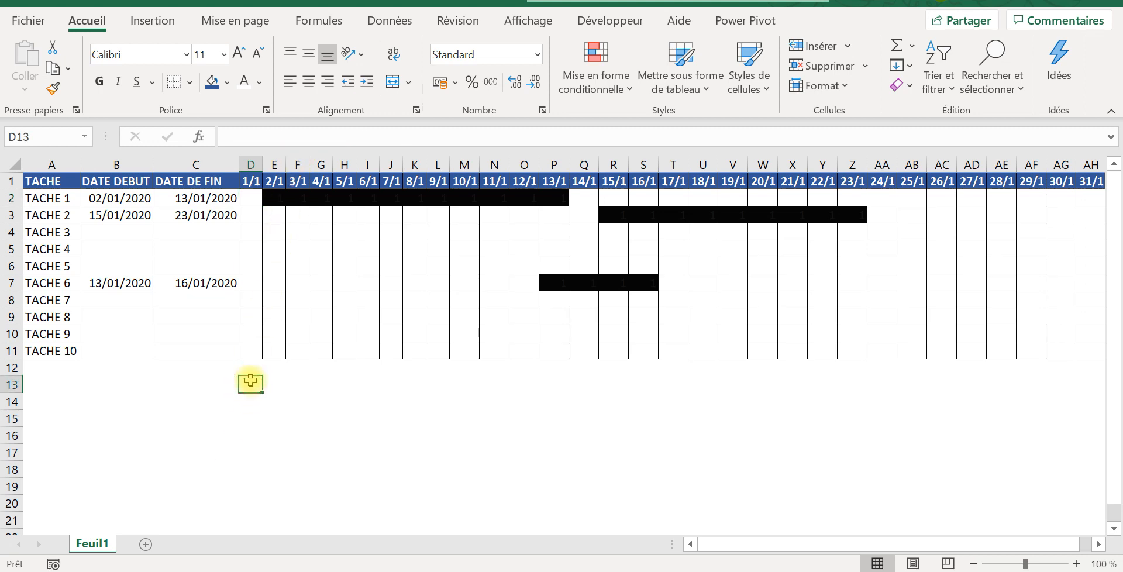
type("+")
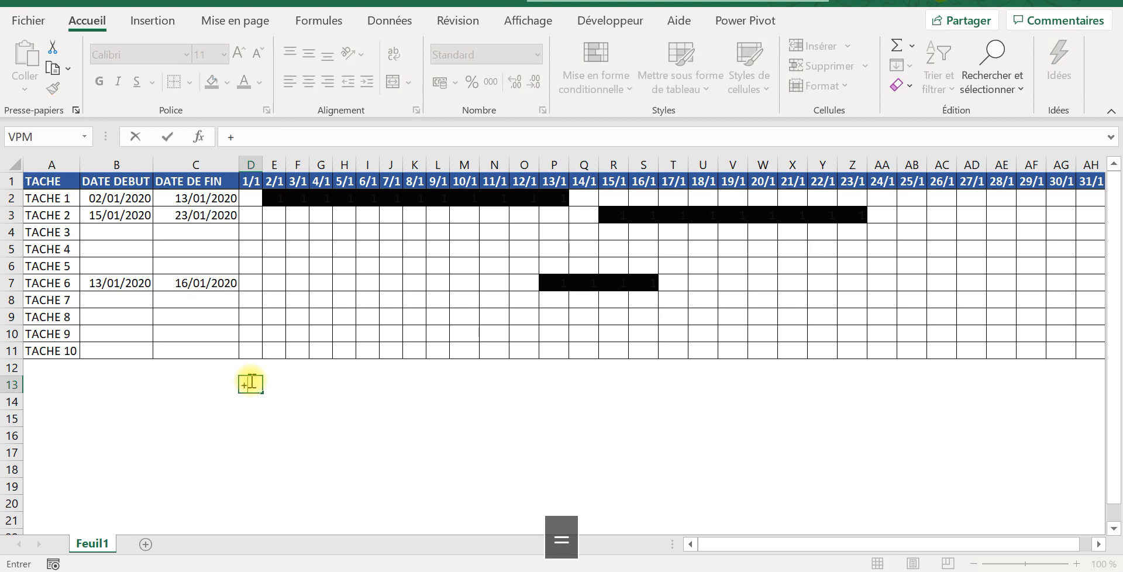
key("BackSpace")
key("Caps_Lock")
type("=")
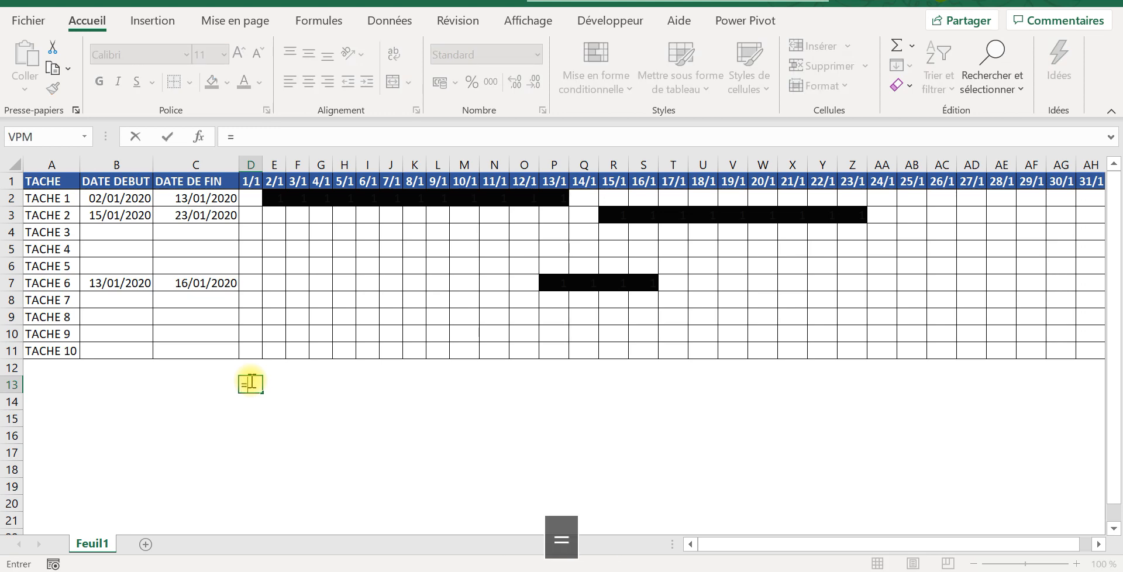
left_click(255, 175)
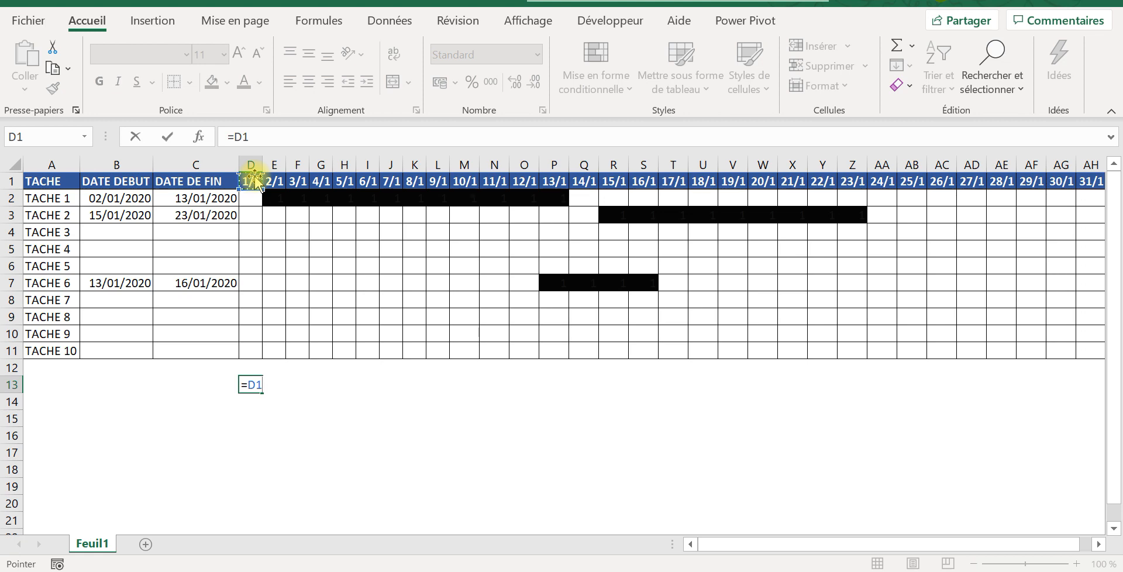
key("Return")
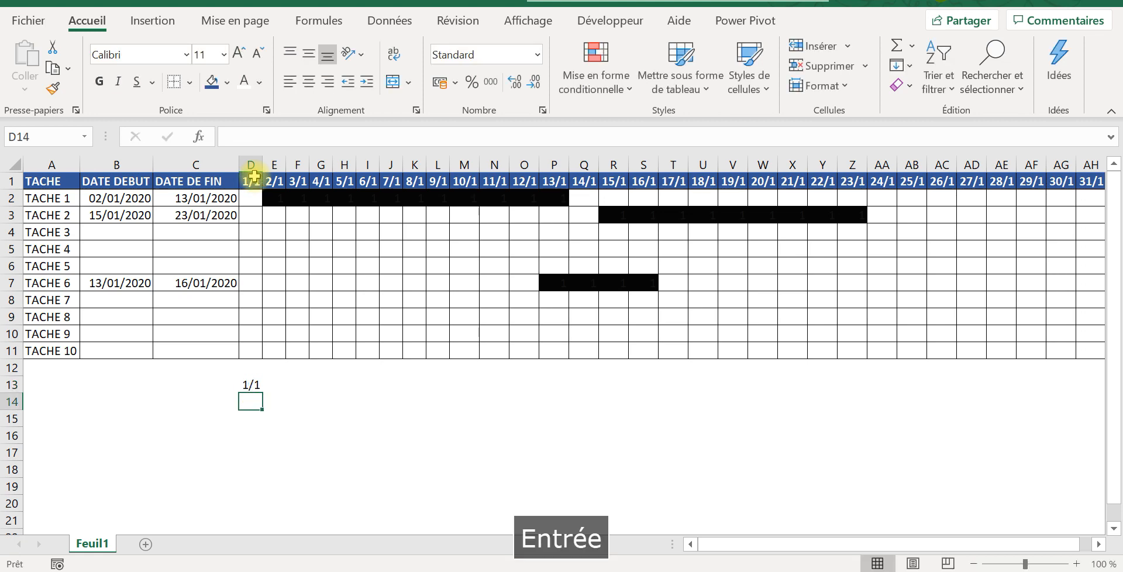
Step: Fill the D13 test formula down to D16 and inspect the references in the copied cells D14 and D15
left_click(250, 383)
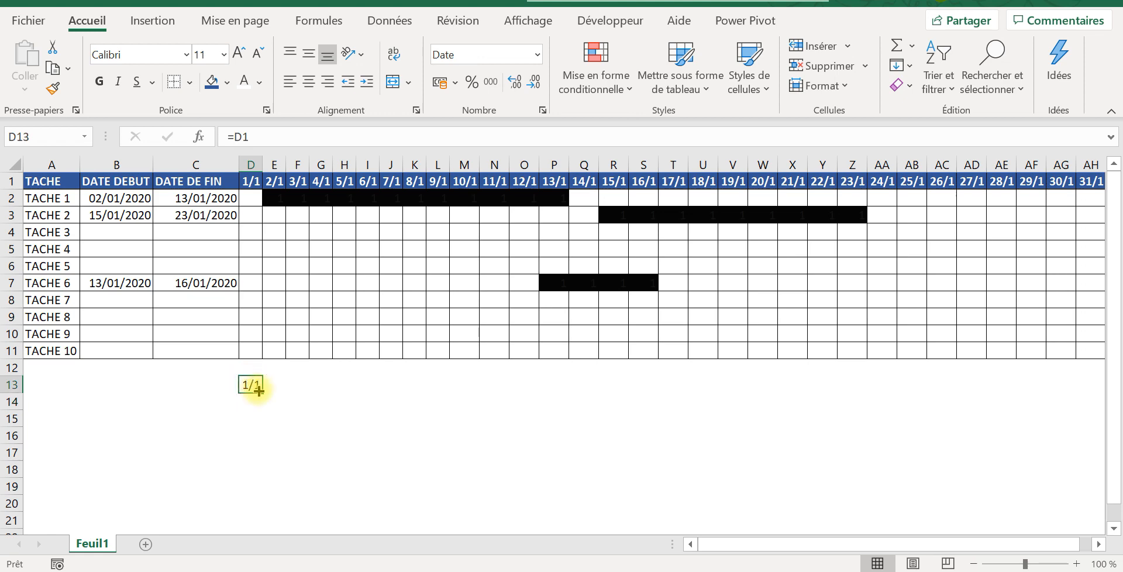
left_click_drag(263, 394, 261, 446)
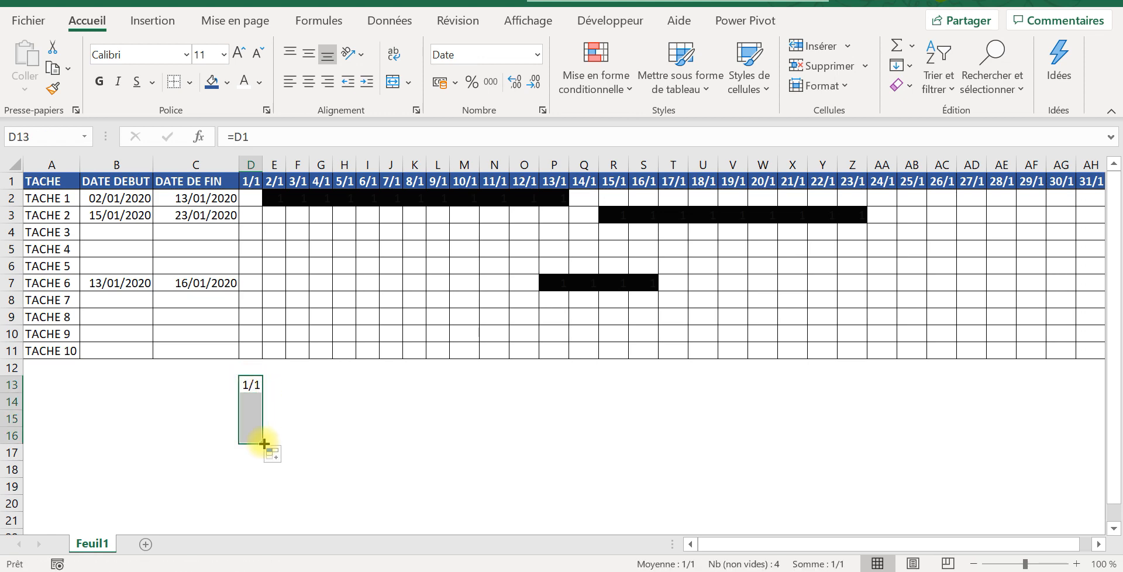
left_click(249, 403)
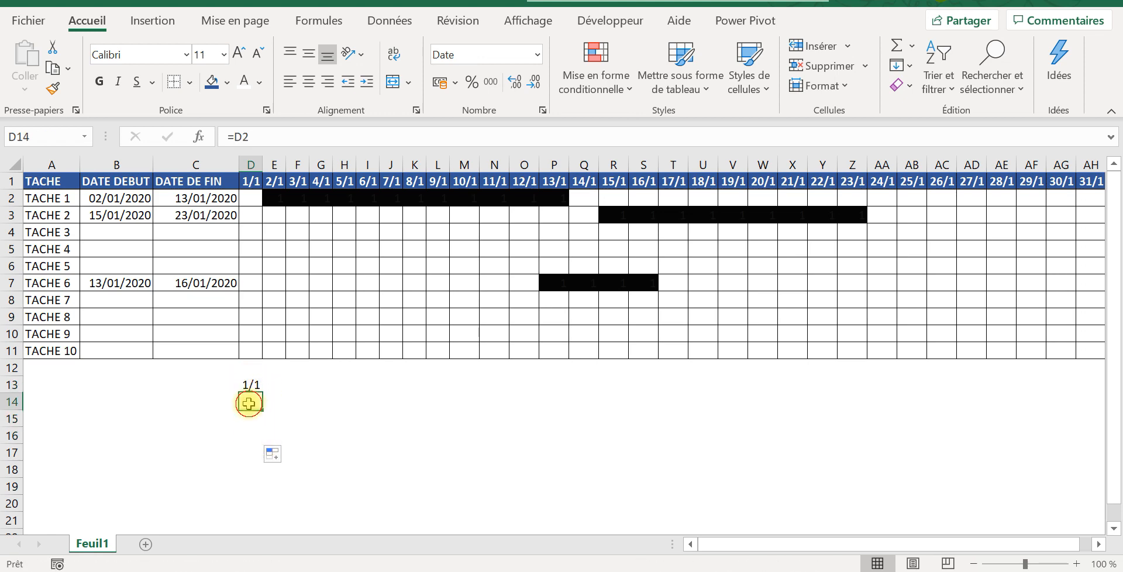
left_click(278, 128)
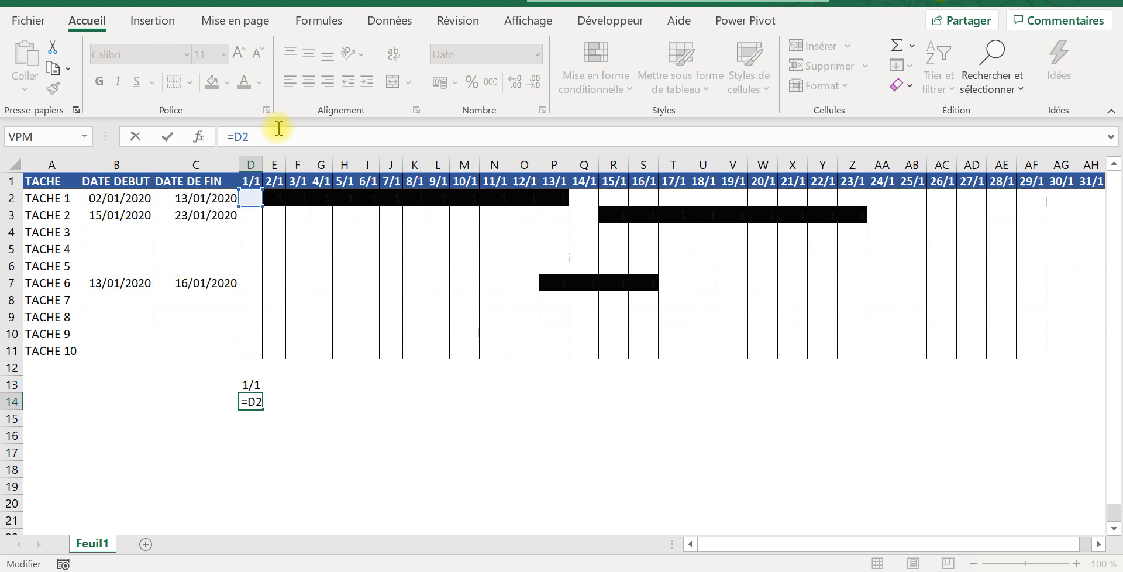
key("Return")
left_click(278, 128)
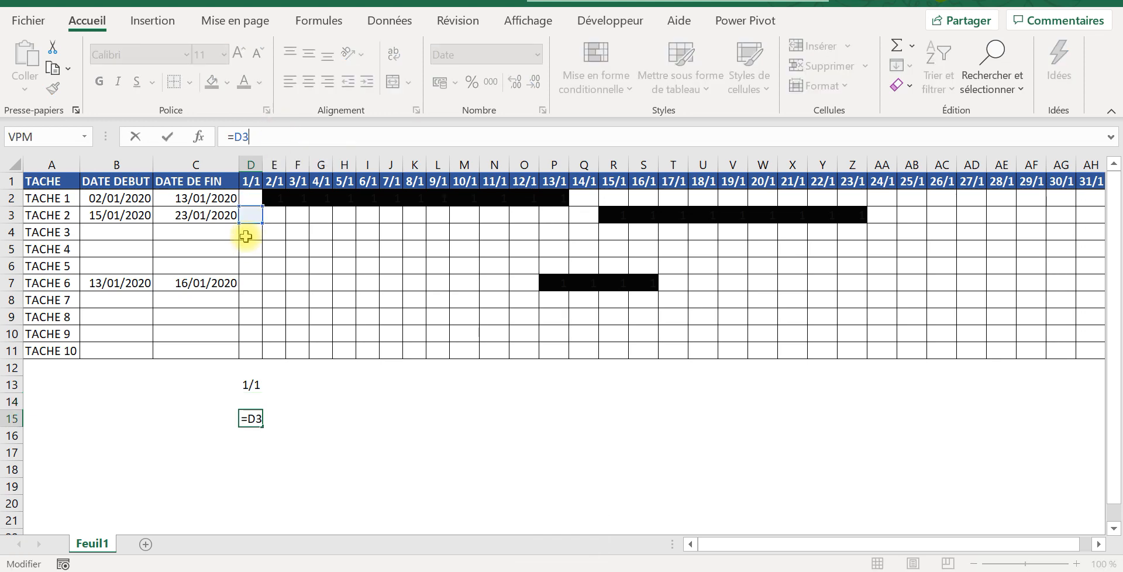
key("Return")
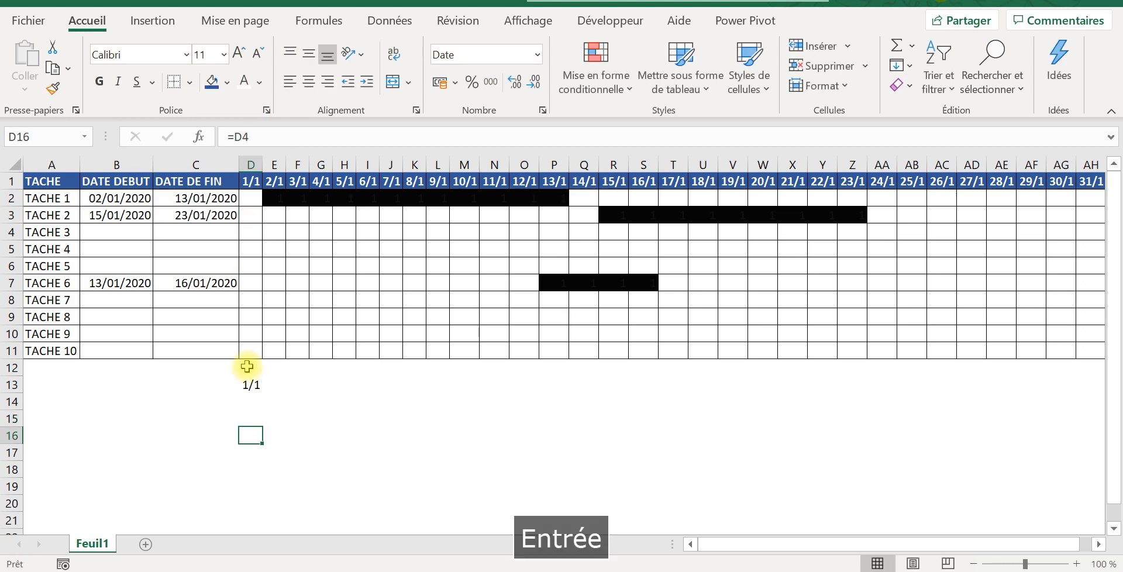
Step: Fill the D13 test formula down to D17 and compare the references in D13 and D14
left_click(258, 383)
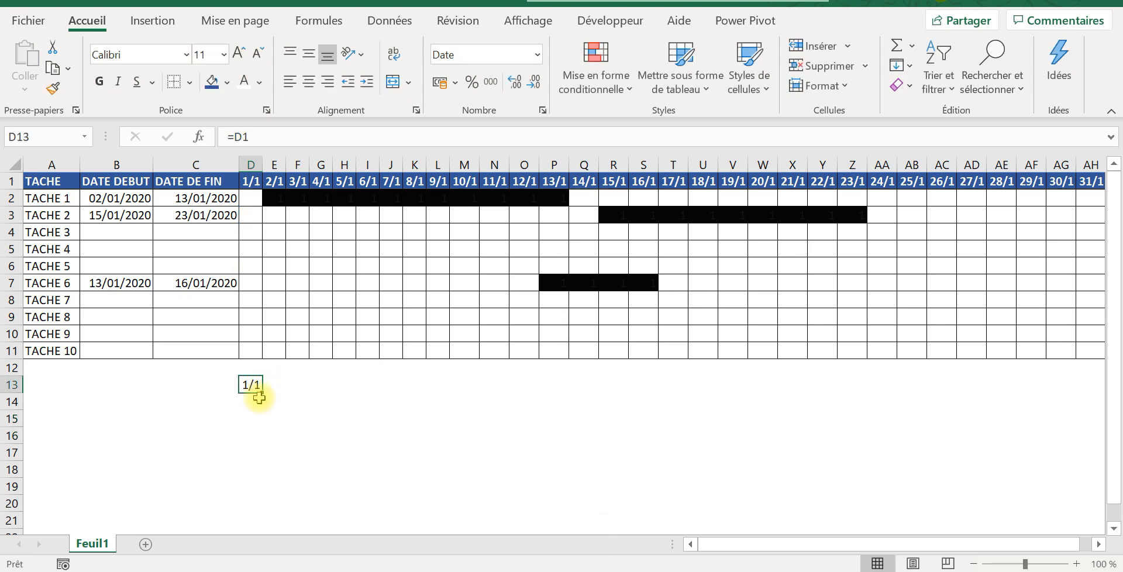
left_click_drag(260, 394, 257, 460)
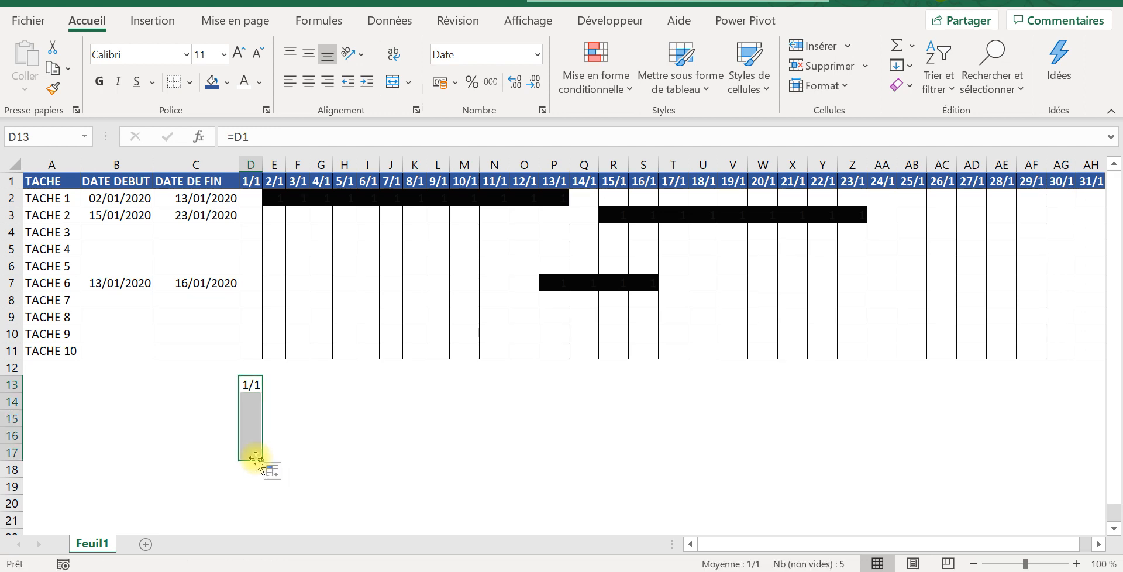
left_click(252, 386)
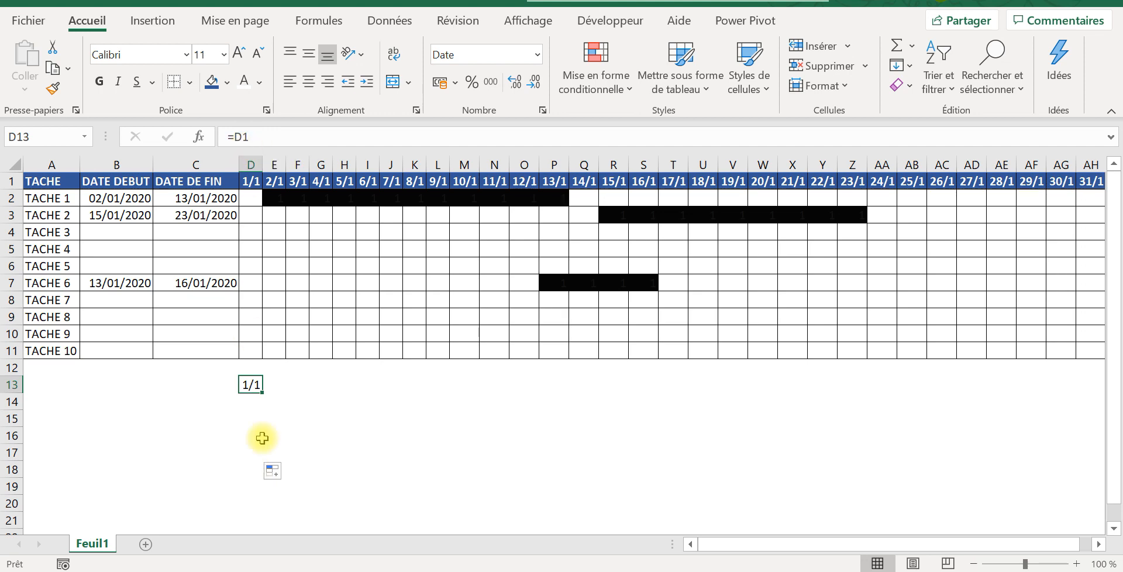
left_click(254, 399)
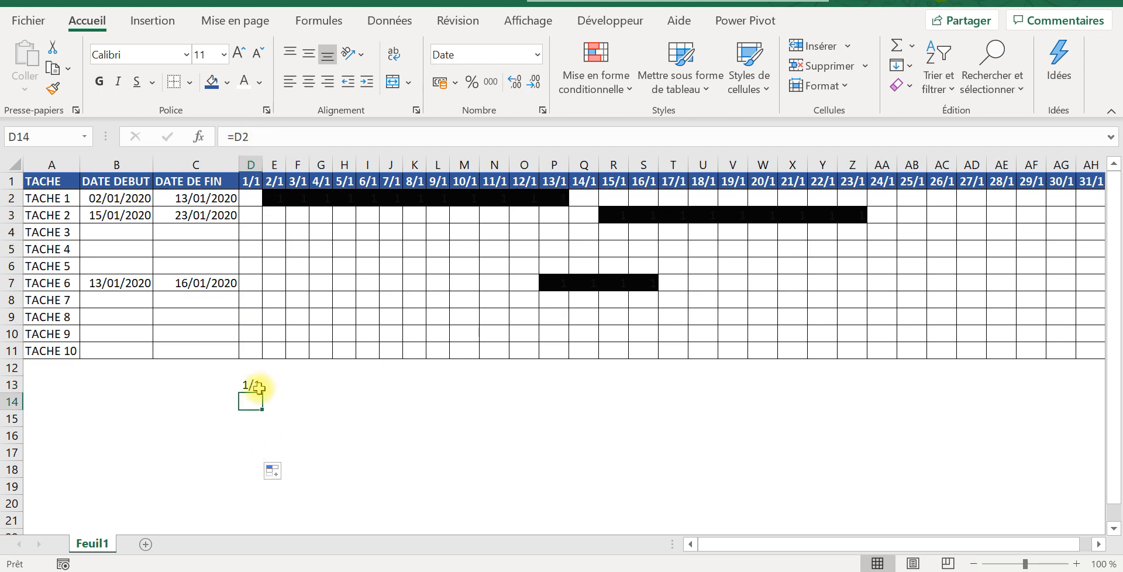
Step: Clear the test formulas below the grid by emptying D13:E19
left_click_drag(253, 381, 274, 487)
key("Delete")
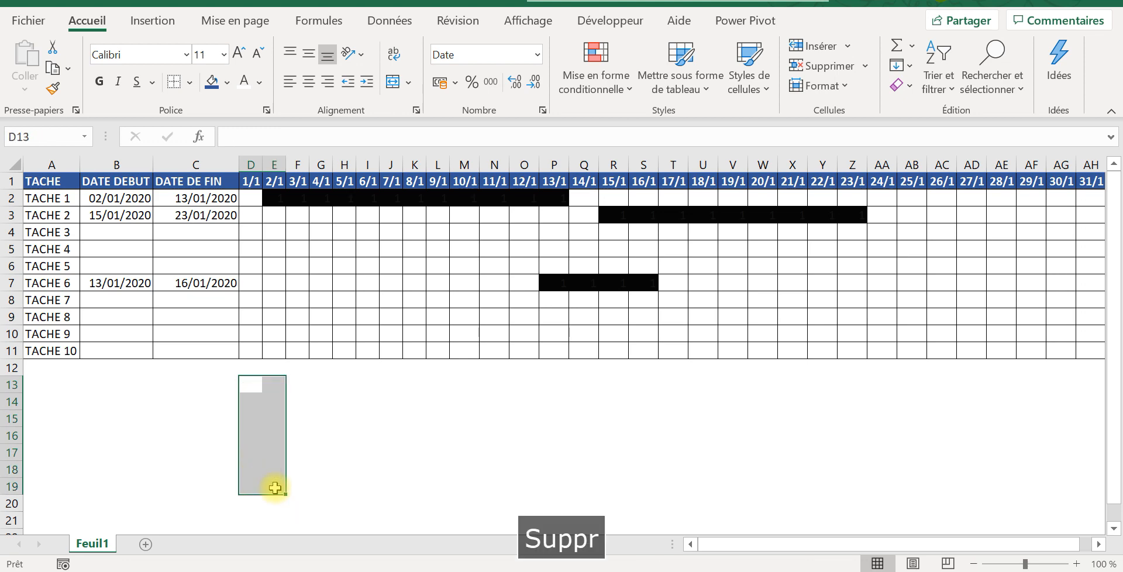
left_click(250, 389)
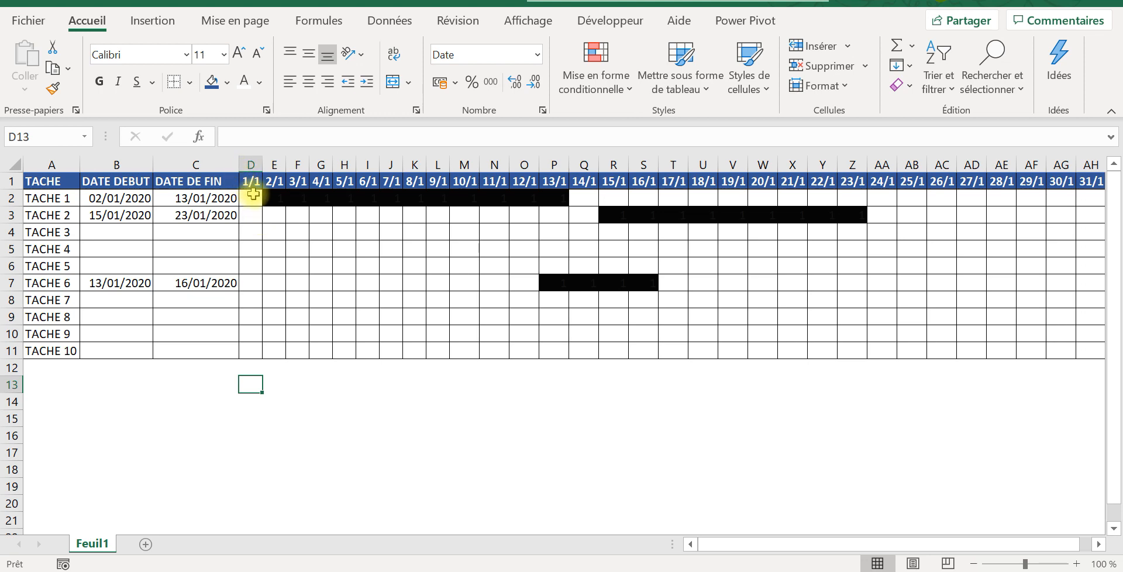
Step: Review D2's formula against header date D1, the cells D2:D11 and TACHE 1's end date in C2
left_click(253, 195)
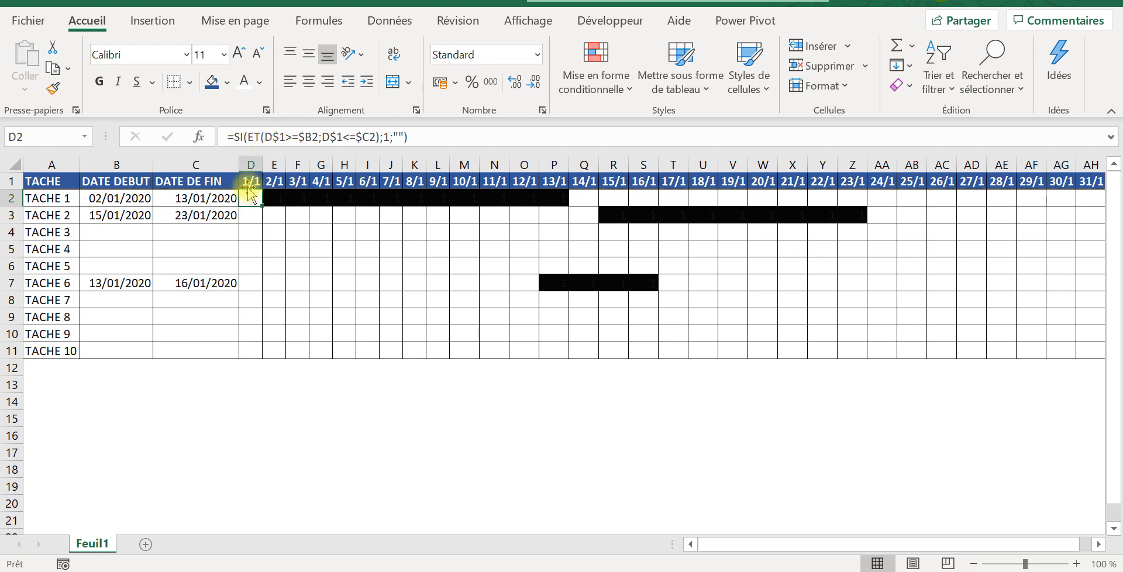
left_click(251, 179)
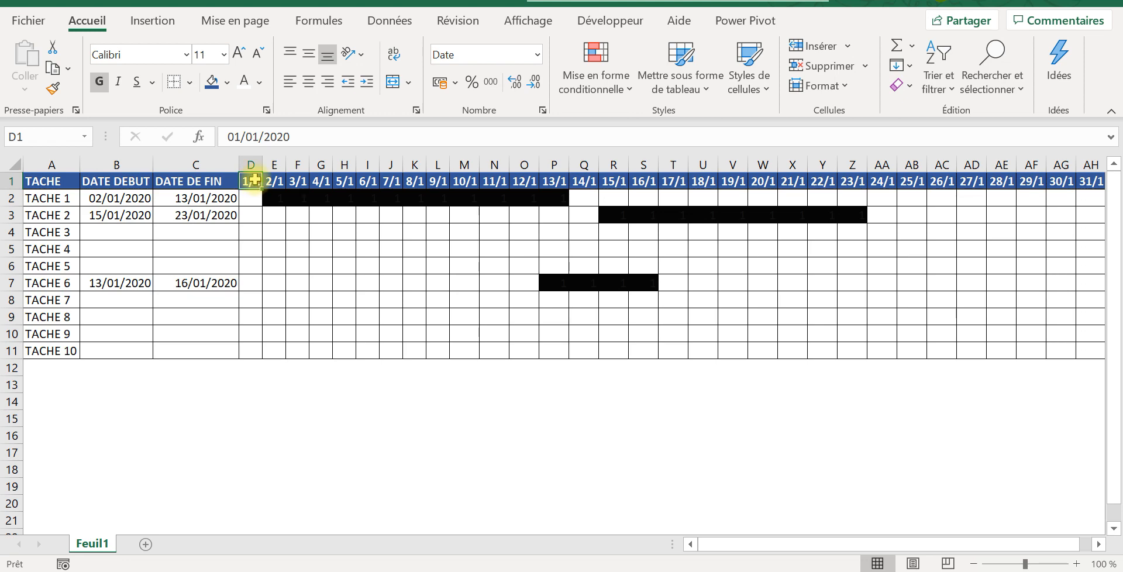
left_click_drag(252, 199, 253, 355)
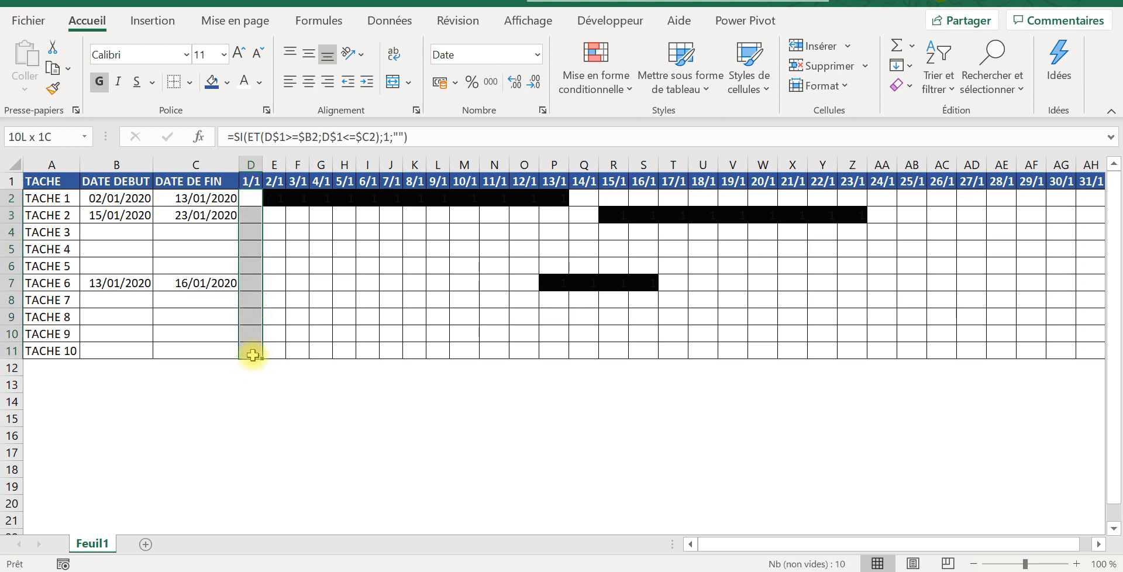
left_click(177, 200)
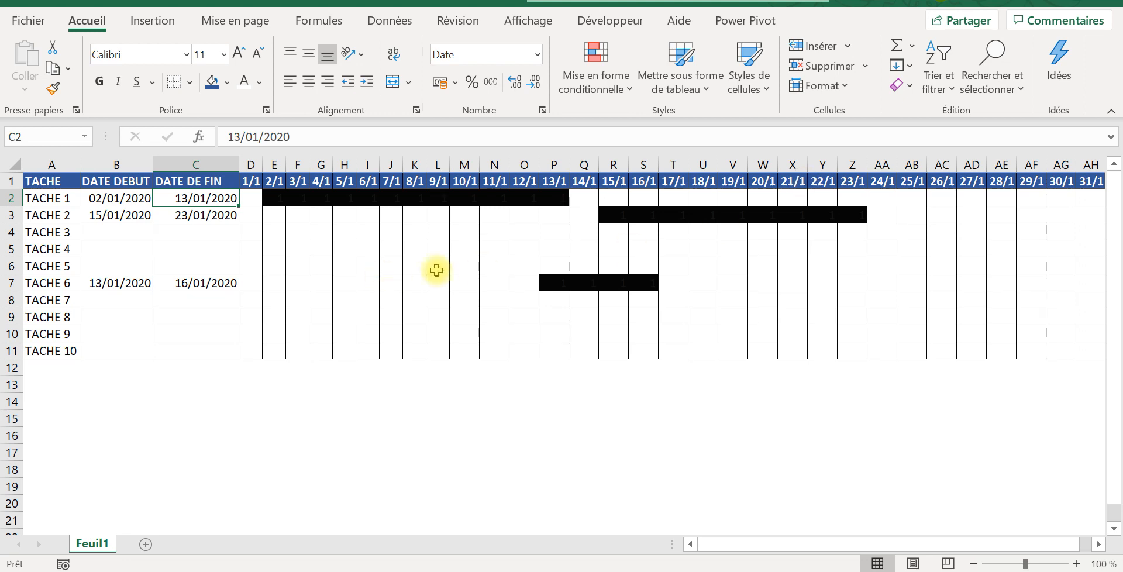
Step: Enter 27/01/2020 as the start date of TACHE 8 in cell B9
left_click(109, 317)
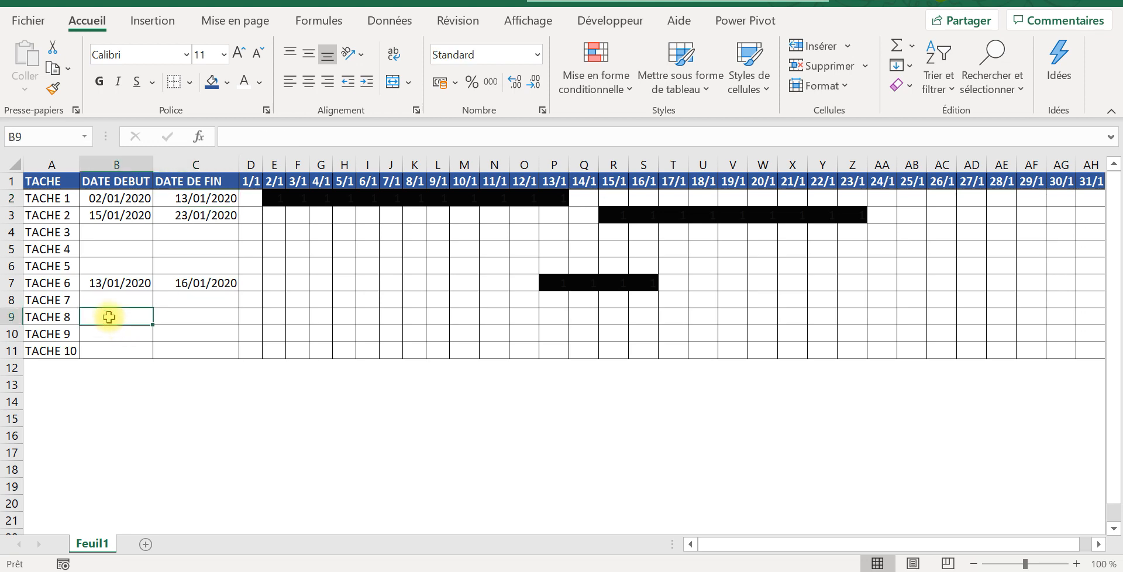
type("èè")
key("BackSpace")
key("BackSpace")
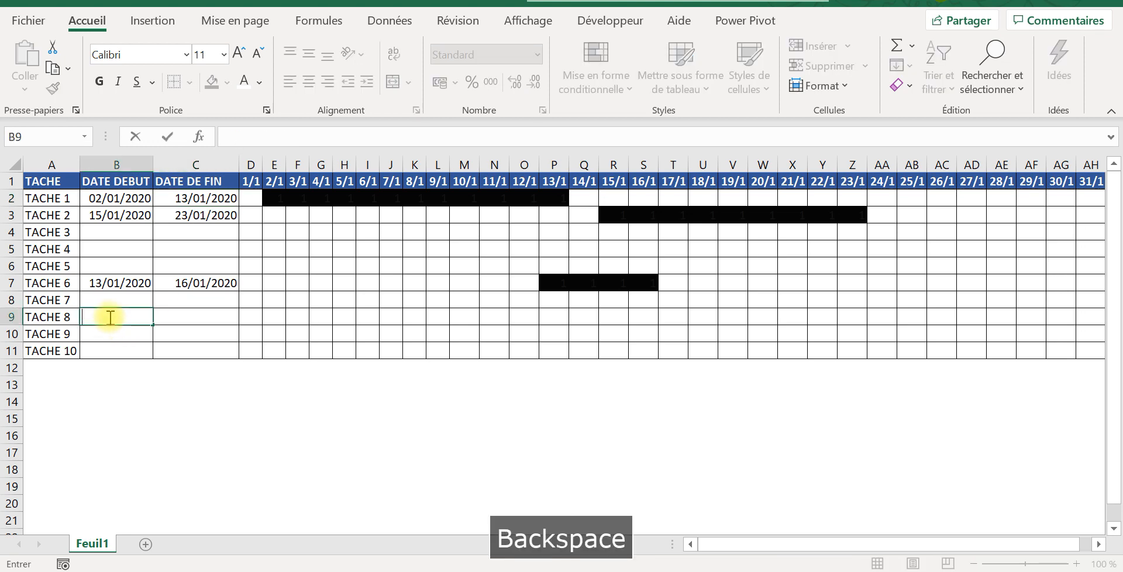
key("Caps_Lock")
type("27")
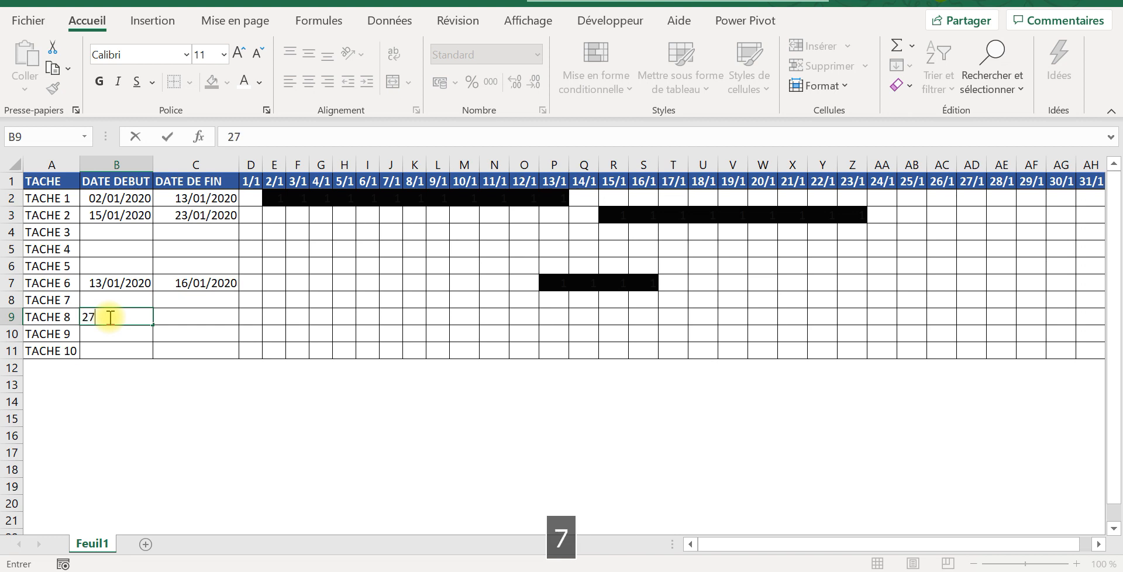
type("/01")
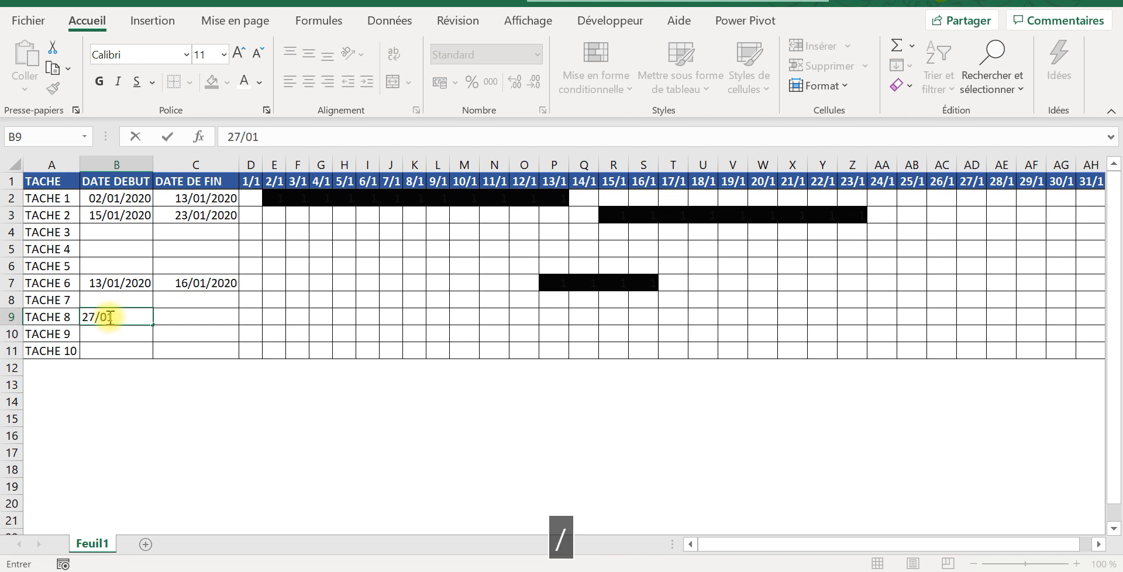
type("/2020")
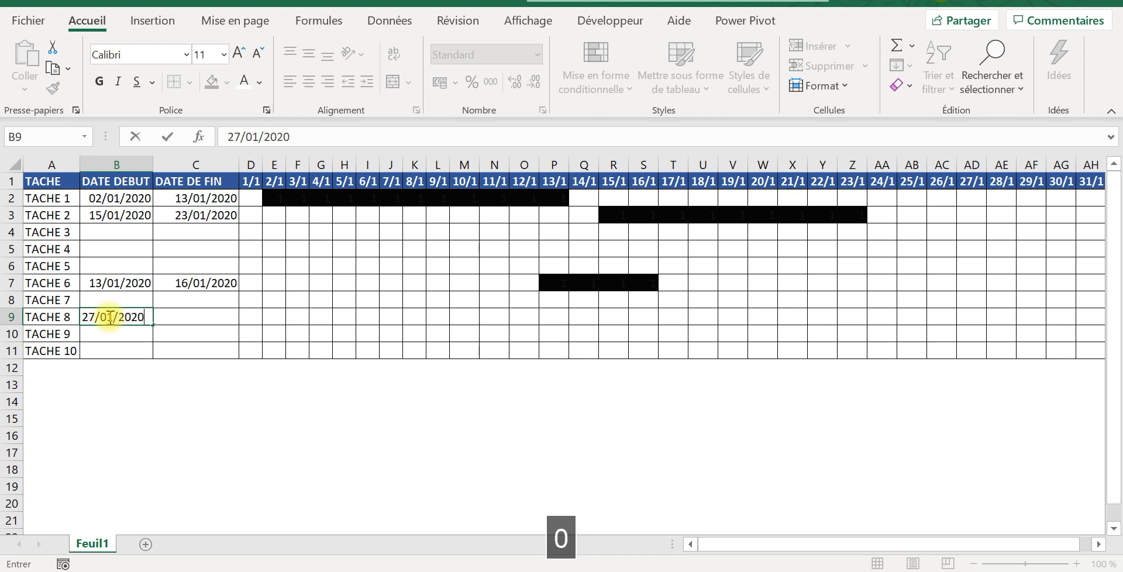
key("Tab")
Step: Enter 29/01/2020 as TACHE 8's end date in cell C9
type("29/010")
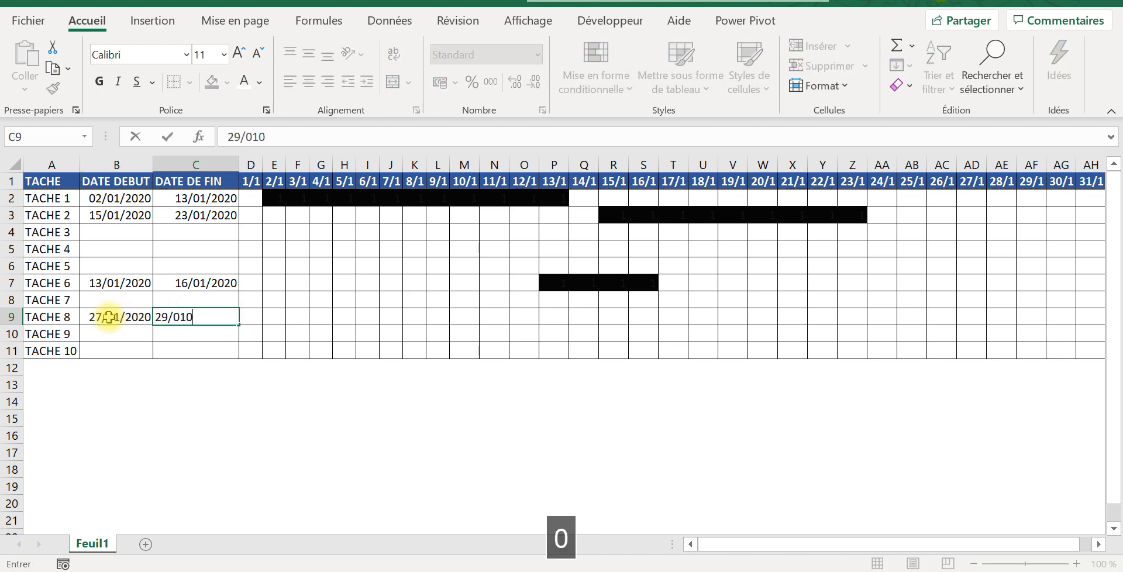
key("BackSpace")
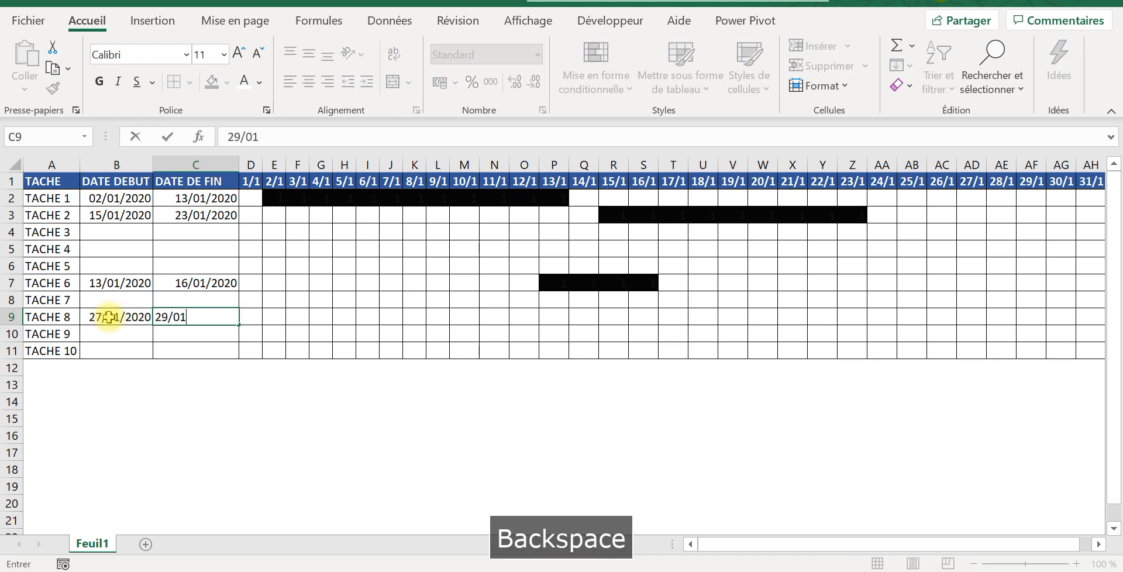
type("/")
type("2020")
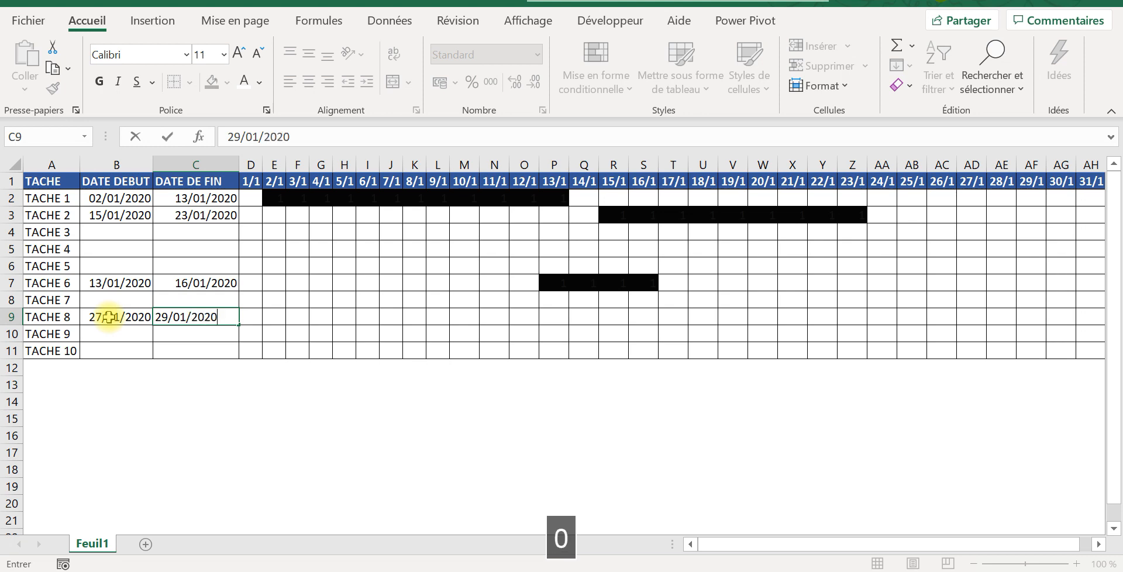
key("Tab")
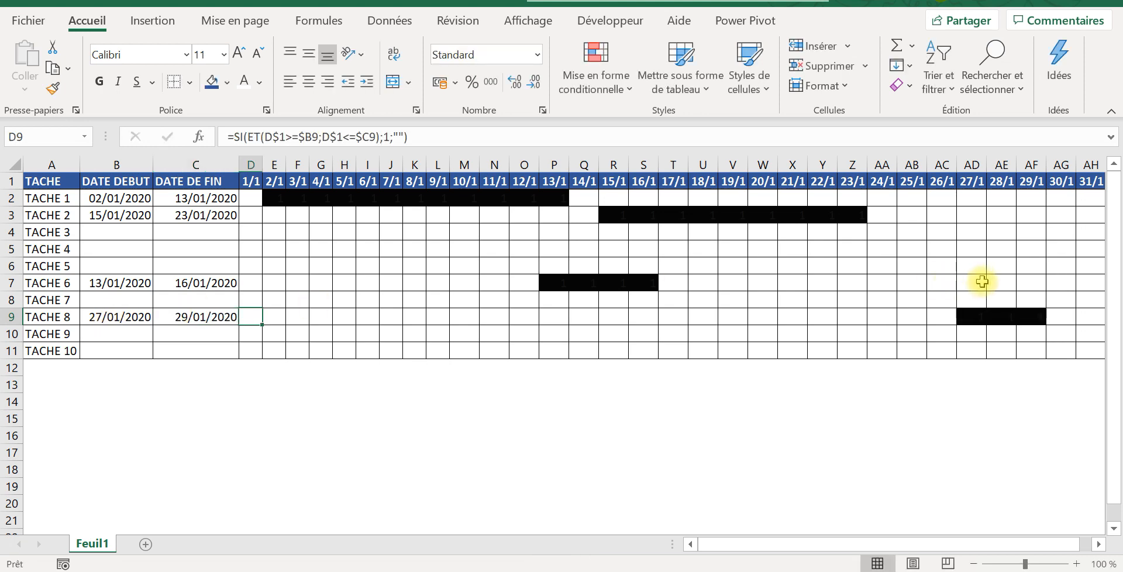